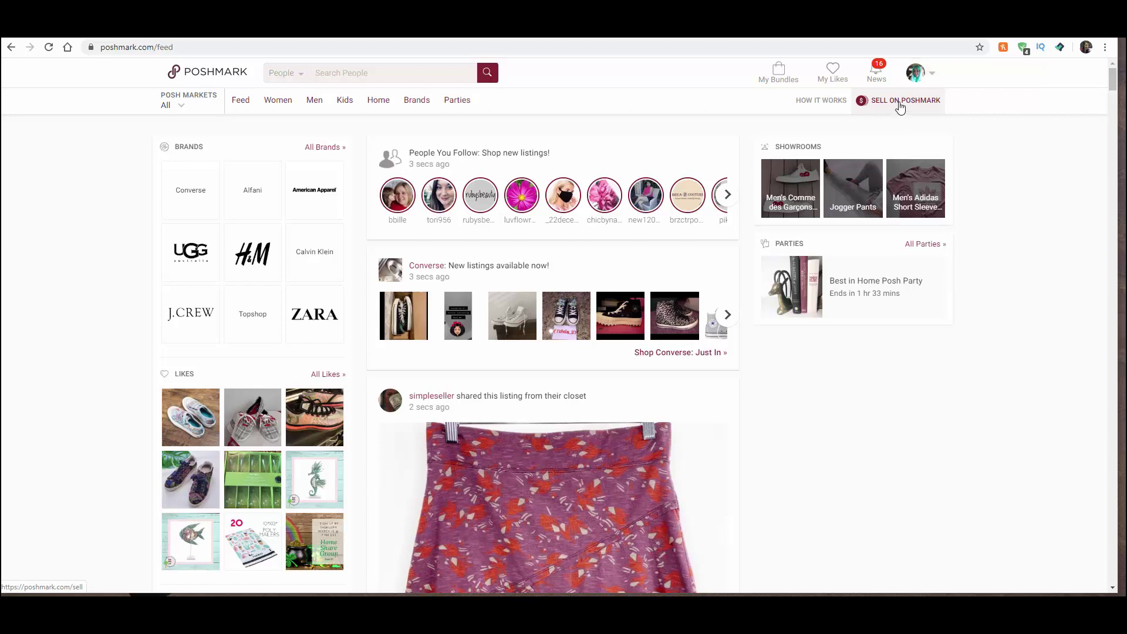
Step: From My Closet, choose Sell on Poshmark to open a blank Create Listing form
mouse_move(920, 73)
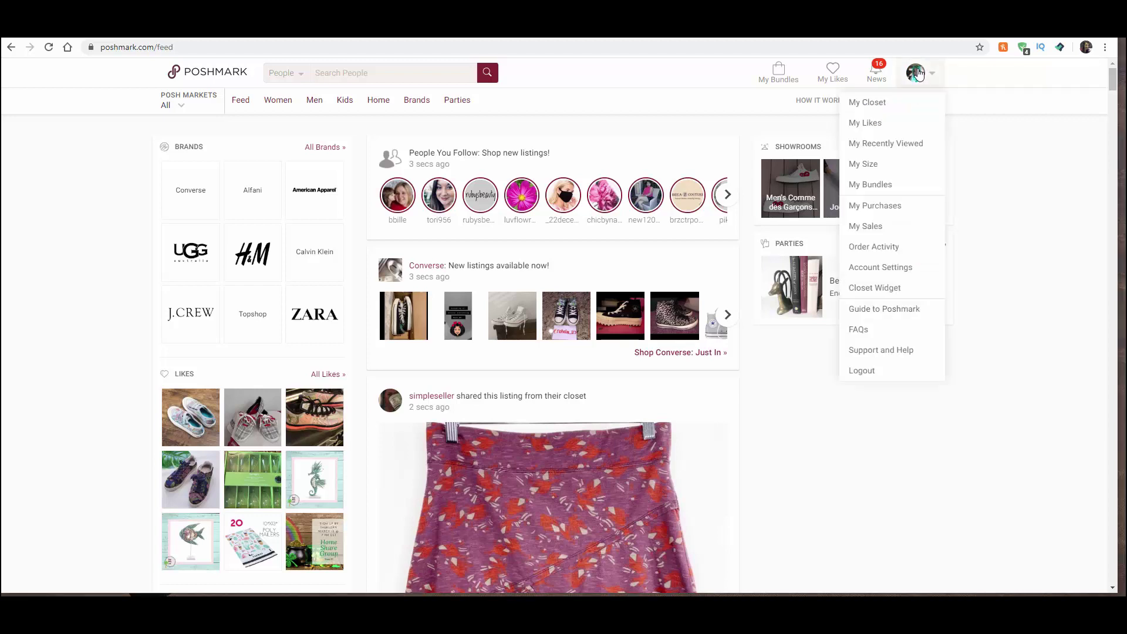
left_click(880, 104)
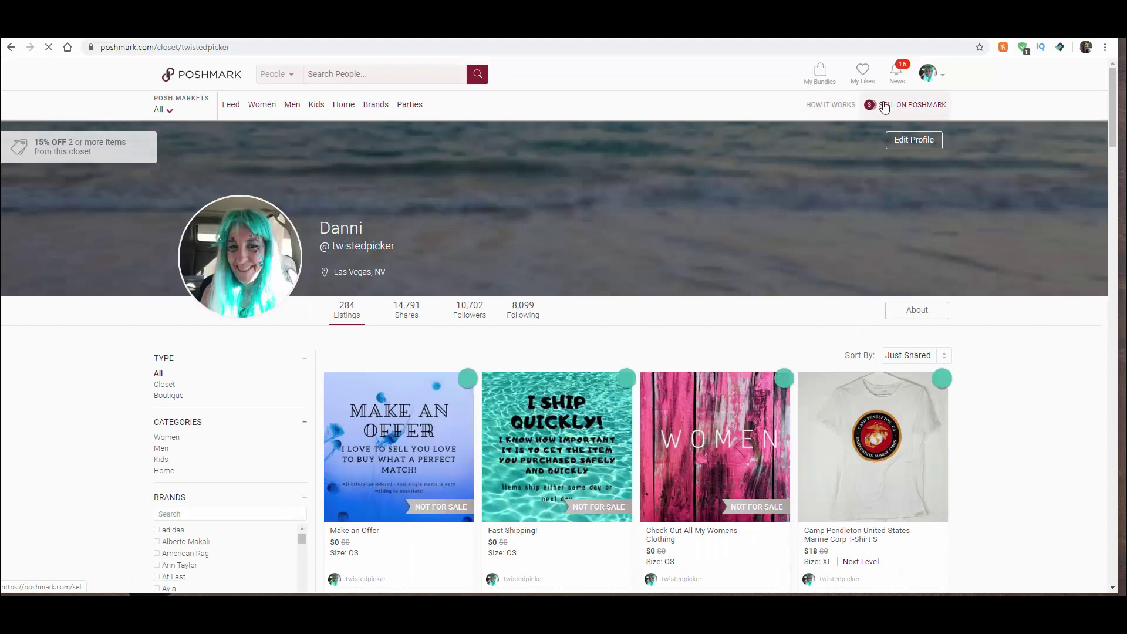
left_click(907, 108)
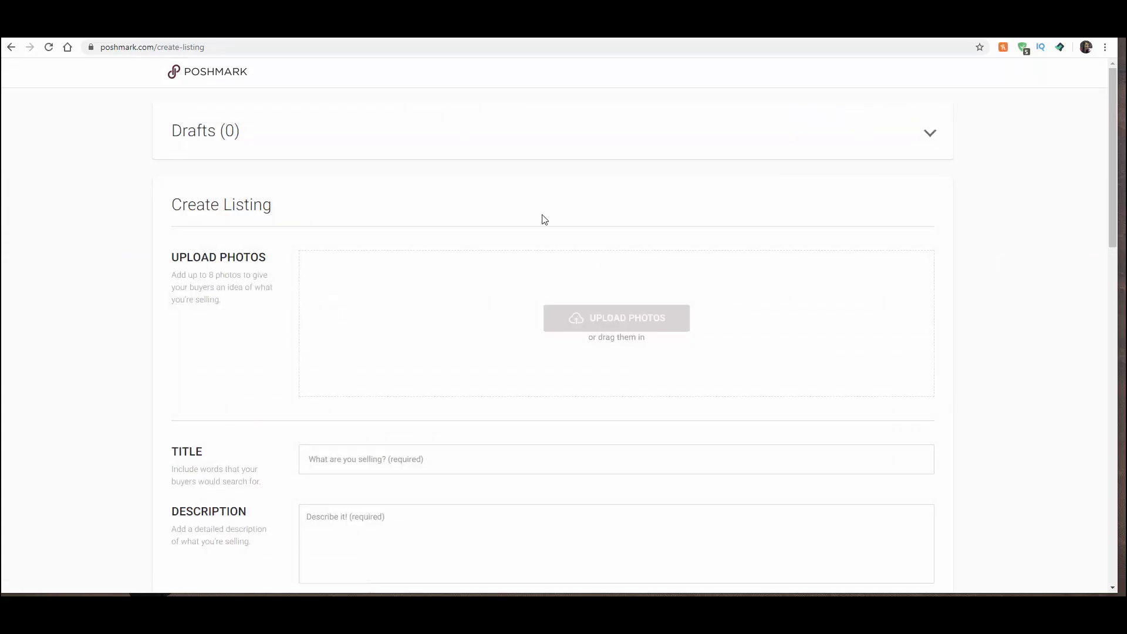
Step: Upload the five necklace photos from the Pictures > 4-25-20 folder to the listing
left_click(611, 327)
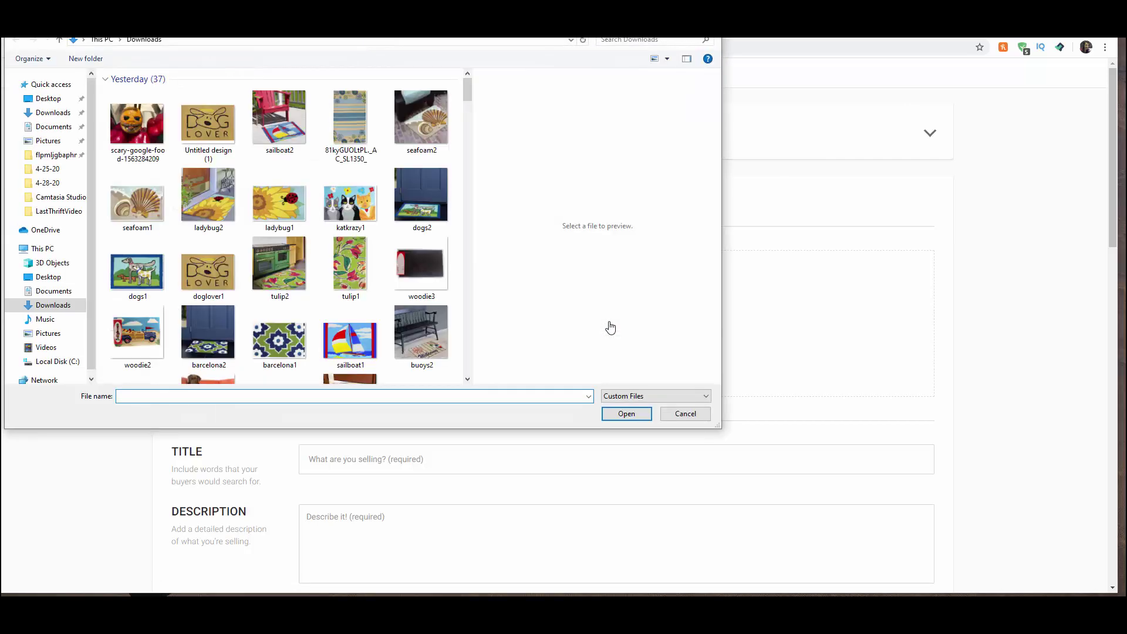
left_click(52, 334)
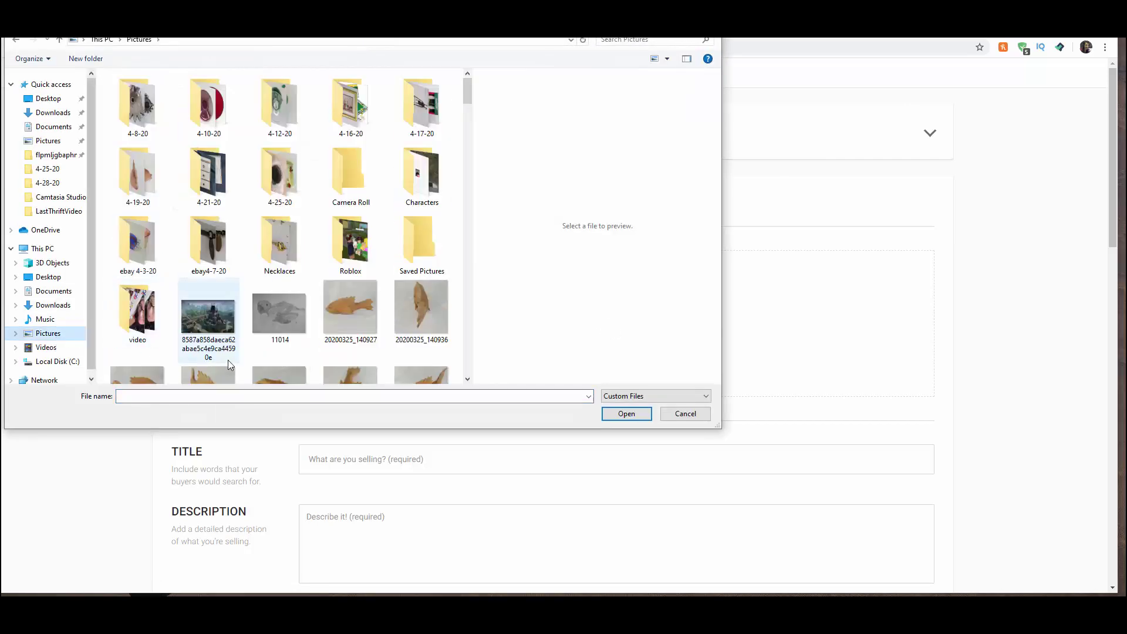
double_click(282, 179)
left_click(143, 123)
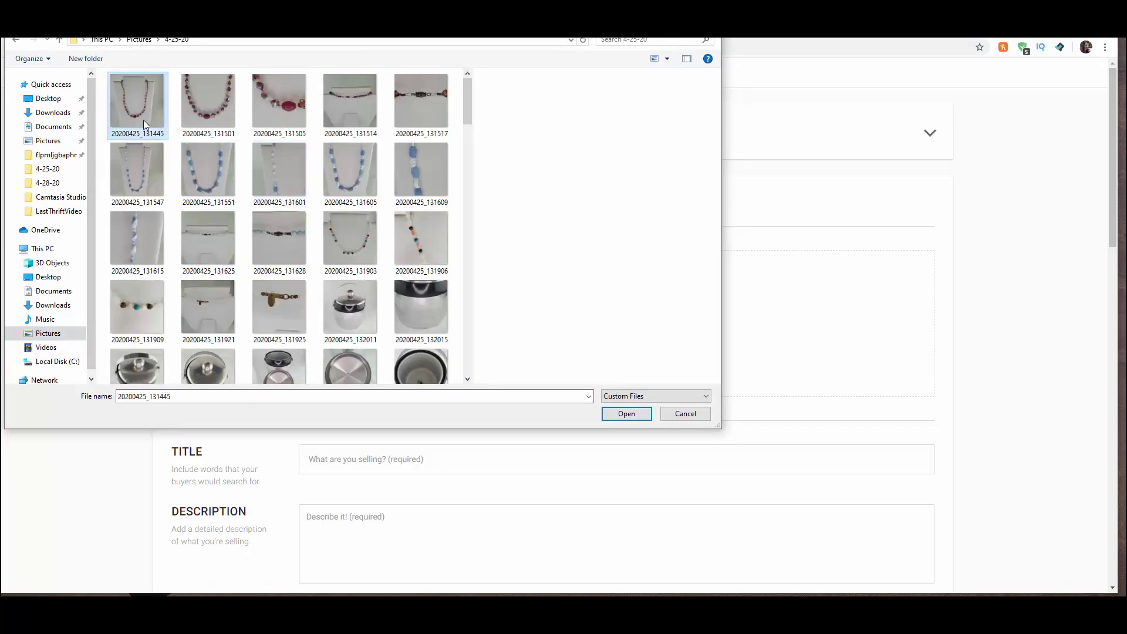
left_click(425, 105, "shift")
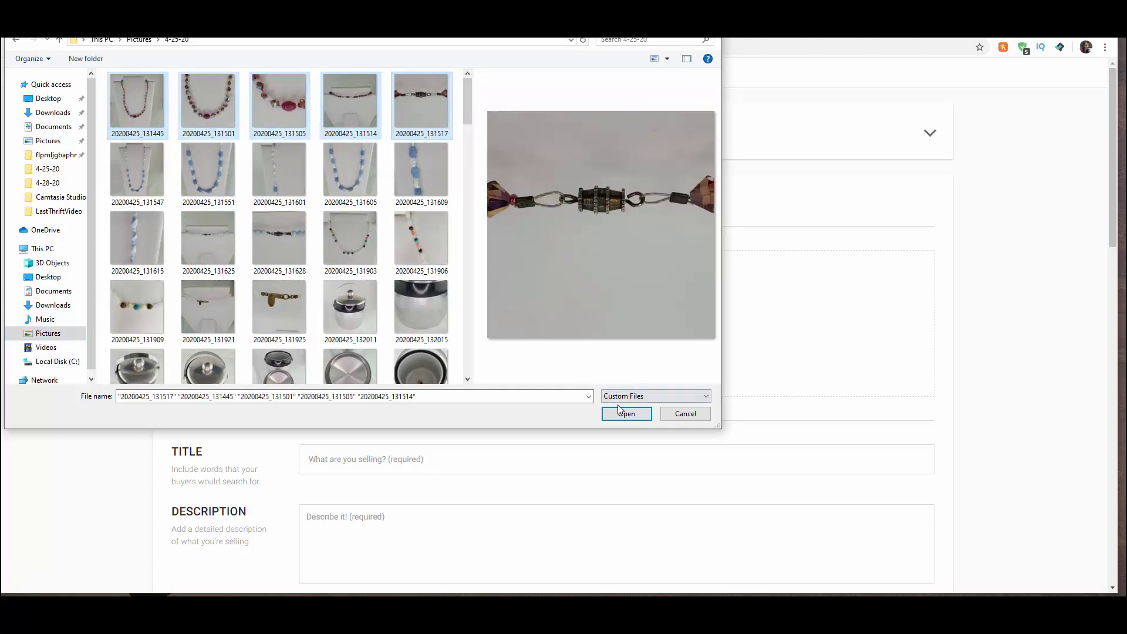
left_click(136, 111)
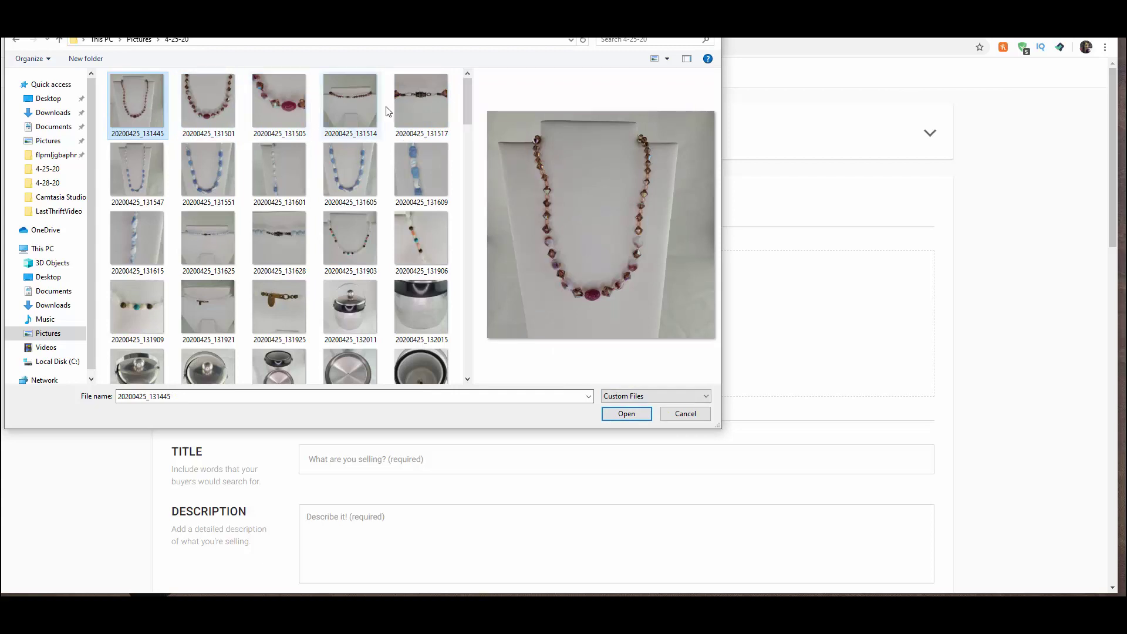
left_click(433, 108, "shift")
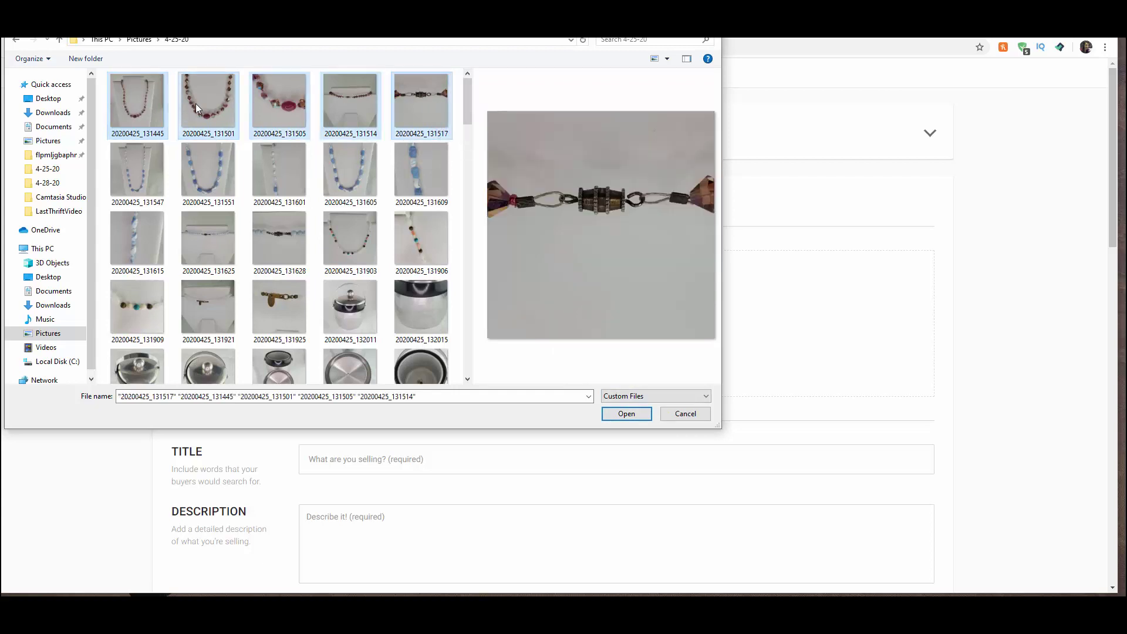
left_click(626, 414)
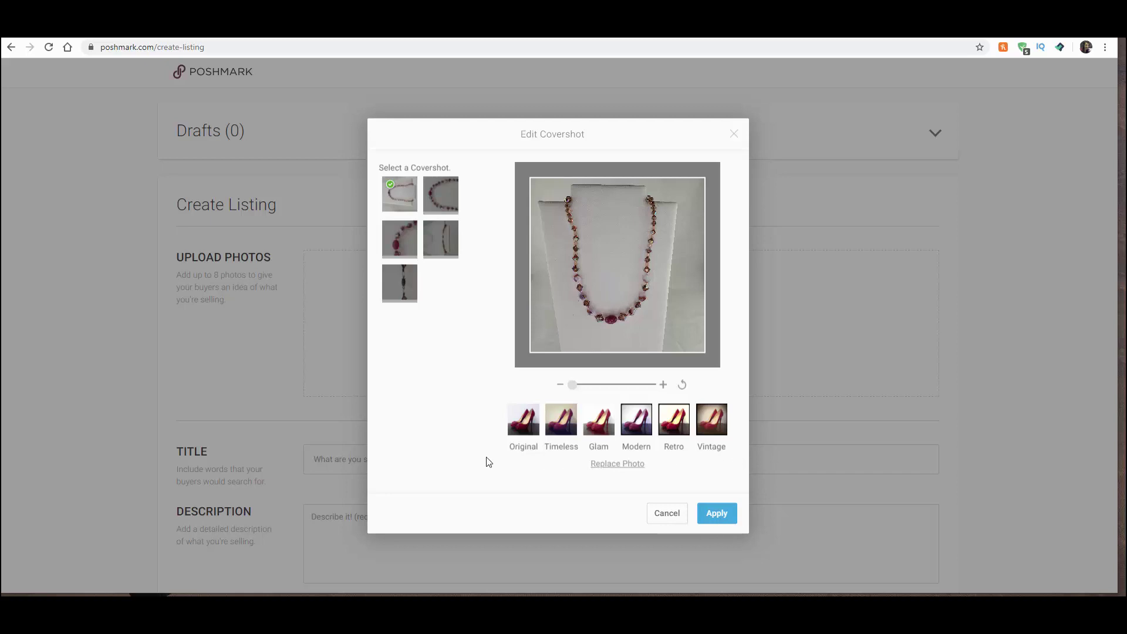
Step: Preview the Timeless, Glam, Modern, Retro and Vintage filters, then apply the covershot with Original
left_click(525, 424)
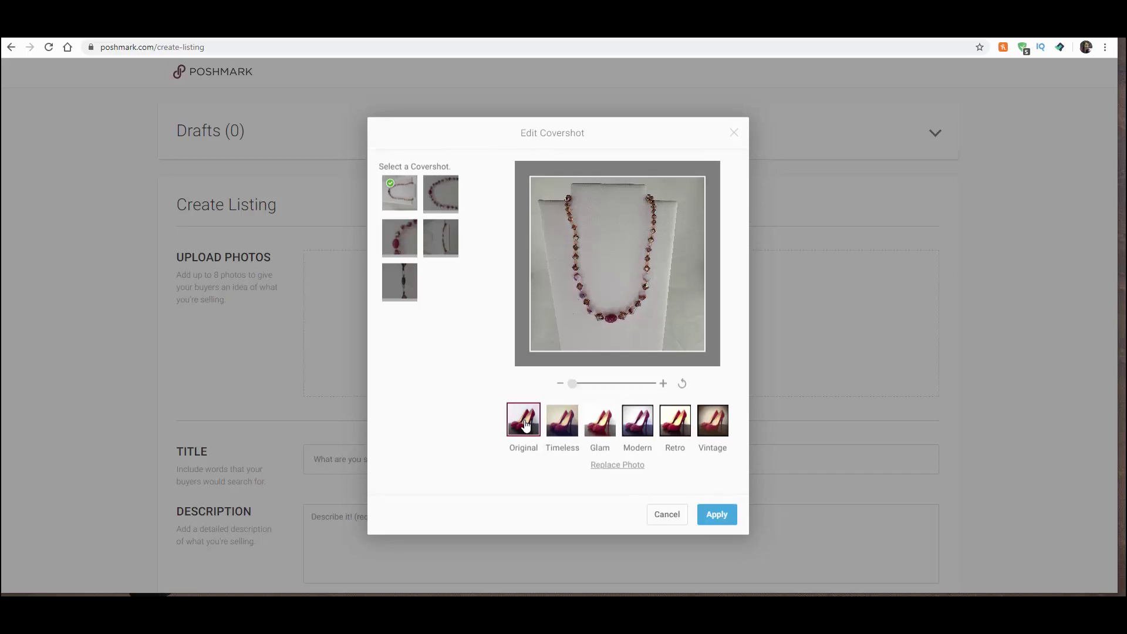
left_click(562, 424)
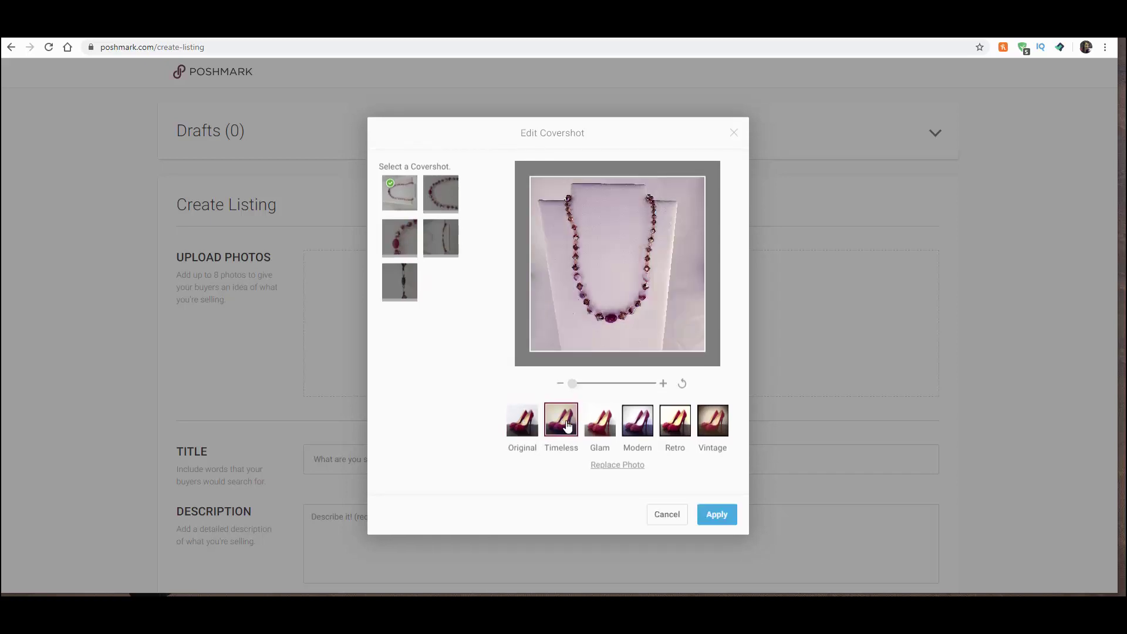
left_click(605, 422)
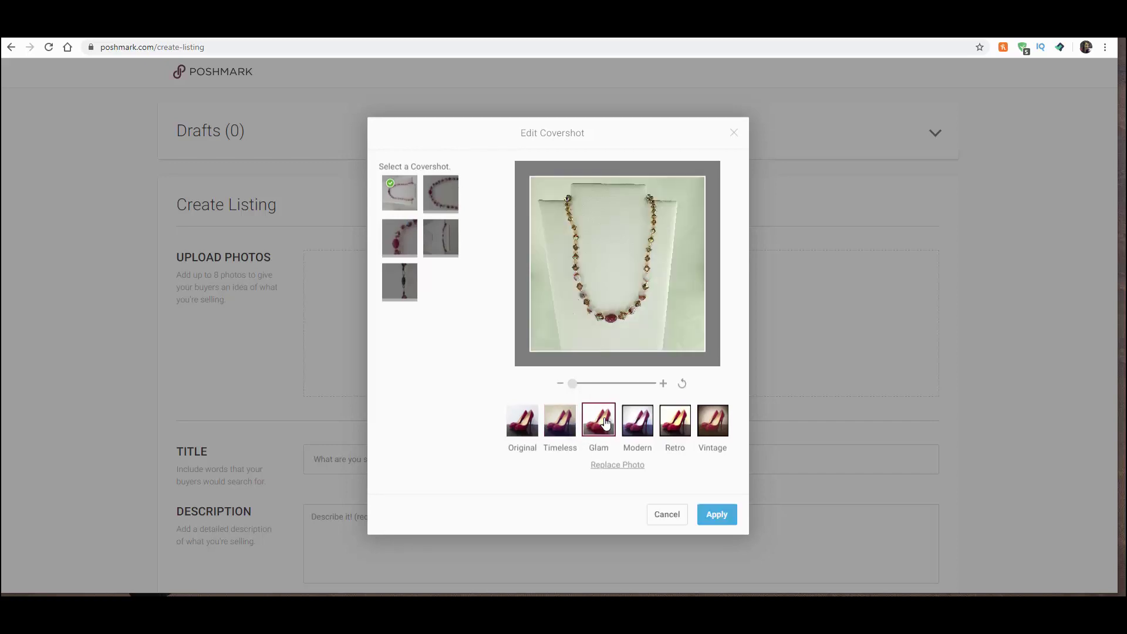
left_click(633, 426)
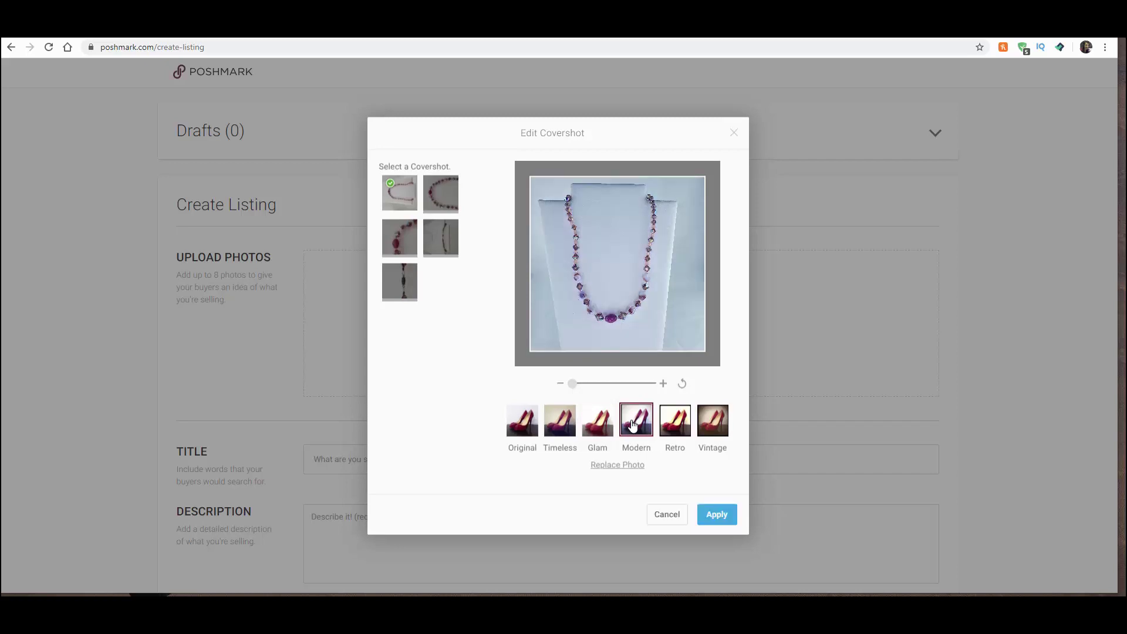
left_click(681, 425)
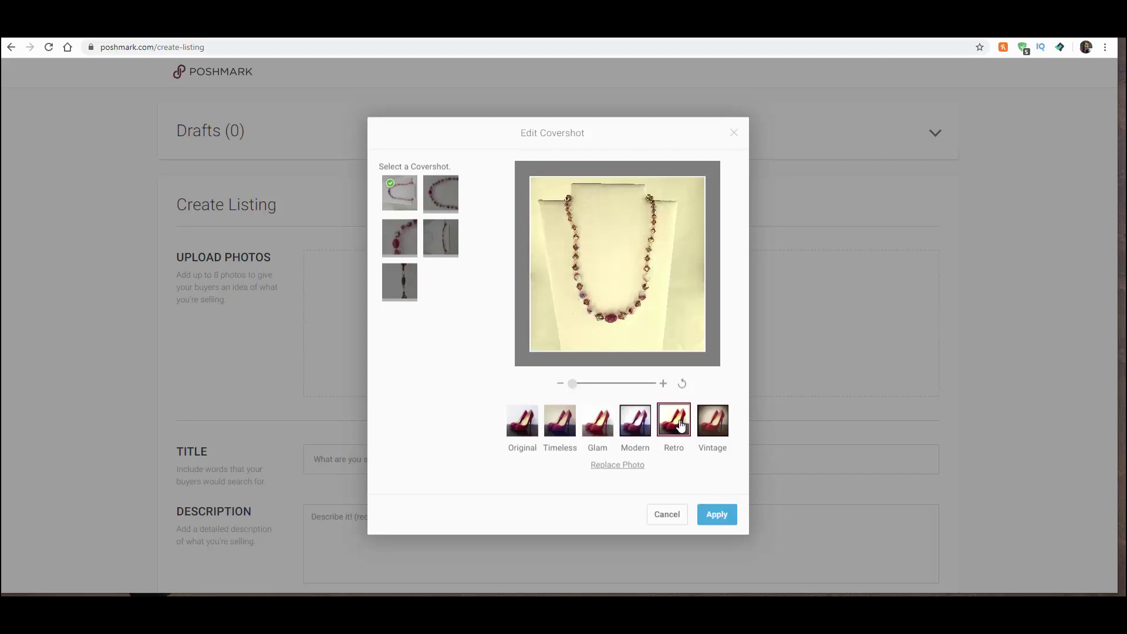
left_click(714, 427)
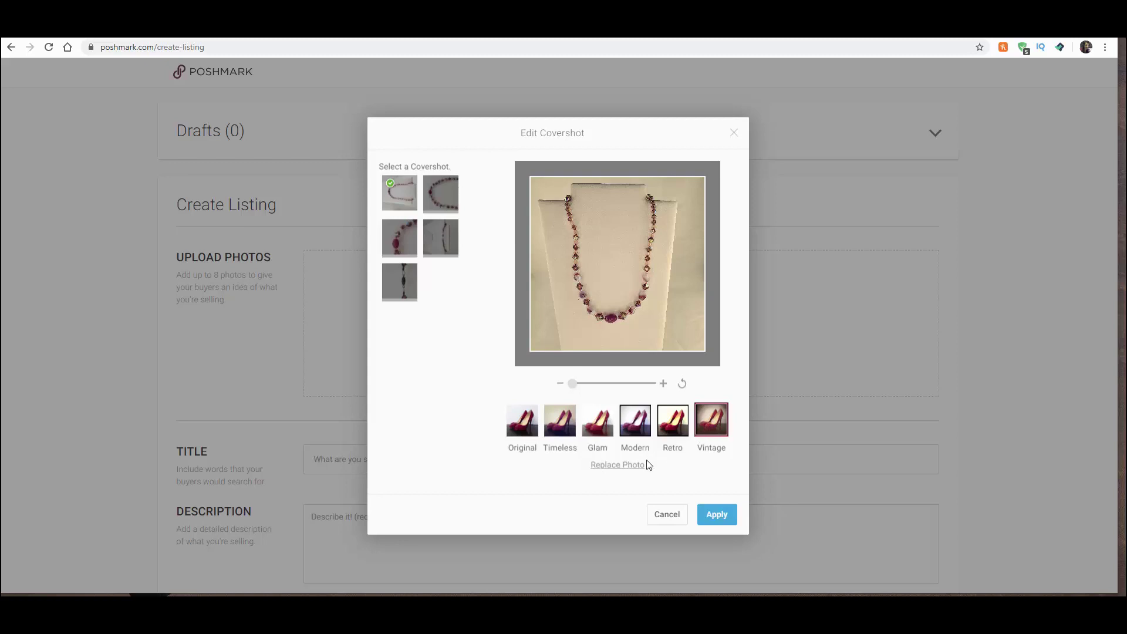
left_click(520, 430)
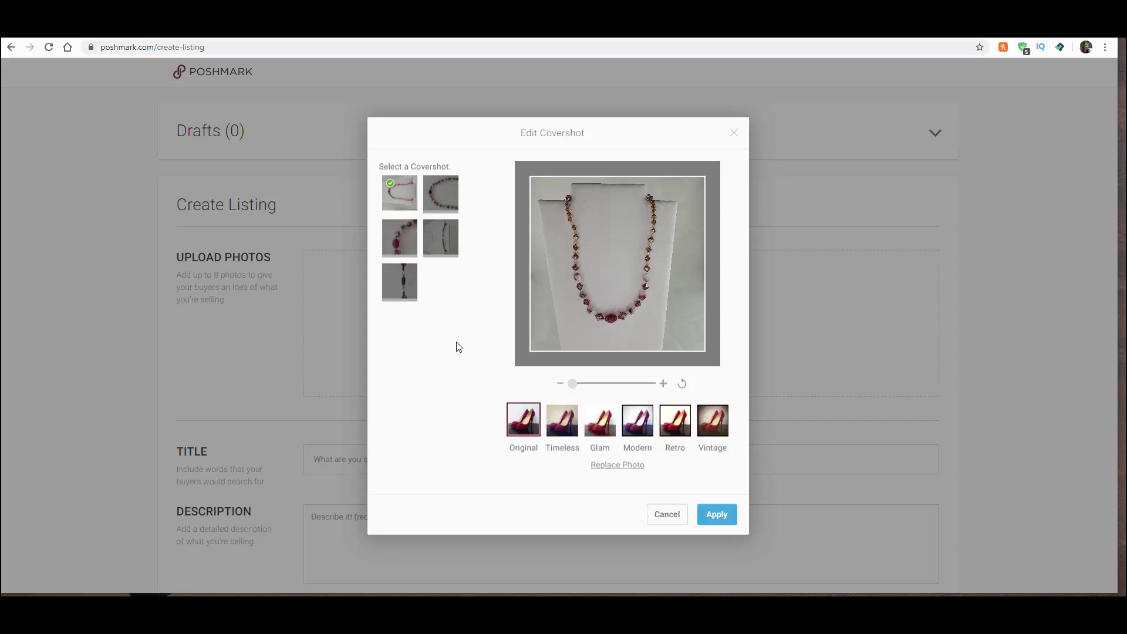
left_click(718, 515)
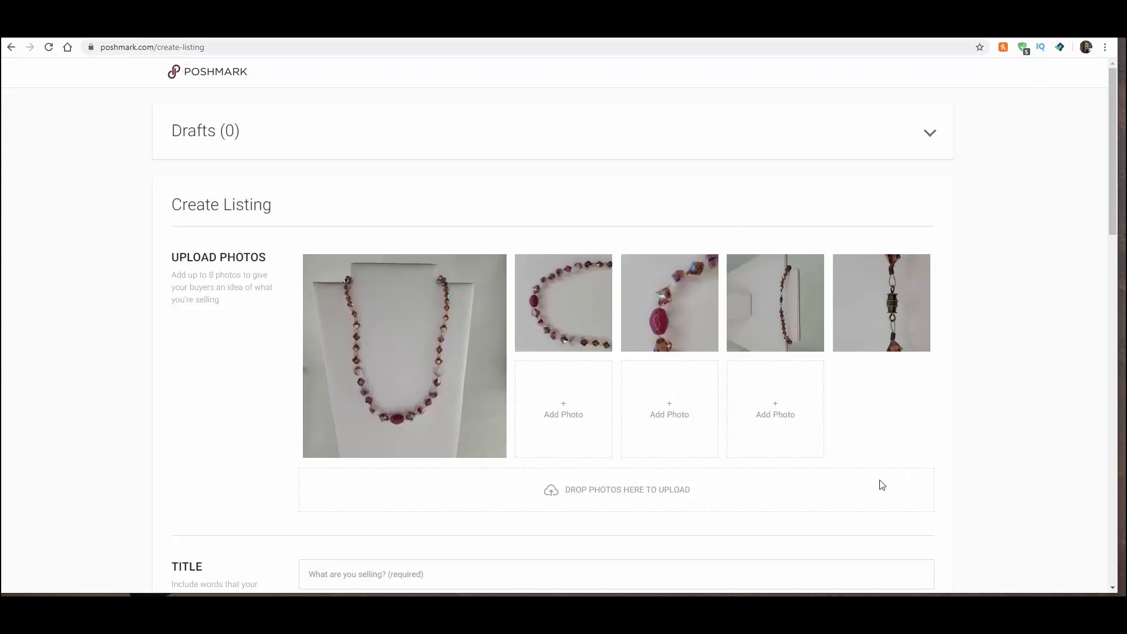
Step: Adjust and save the second and third listing photos
left_click(573, 310)
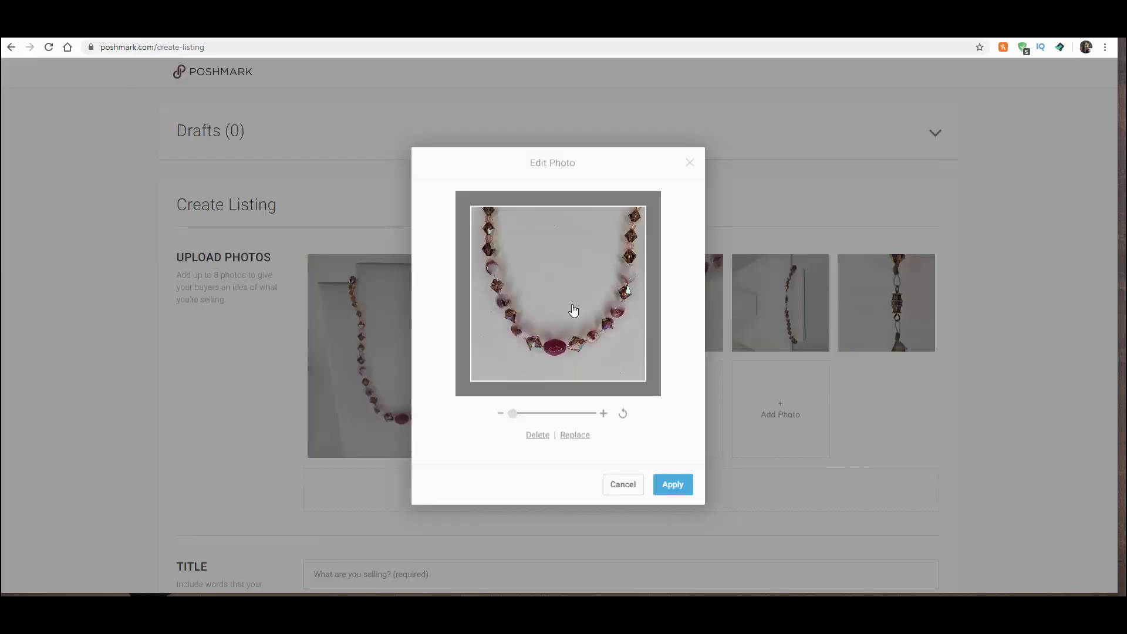
left_click(673, 484)
left_click(670, 304)
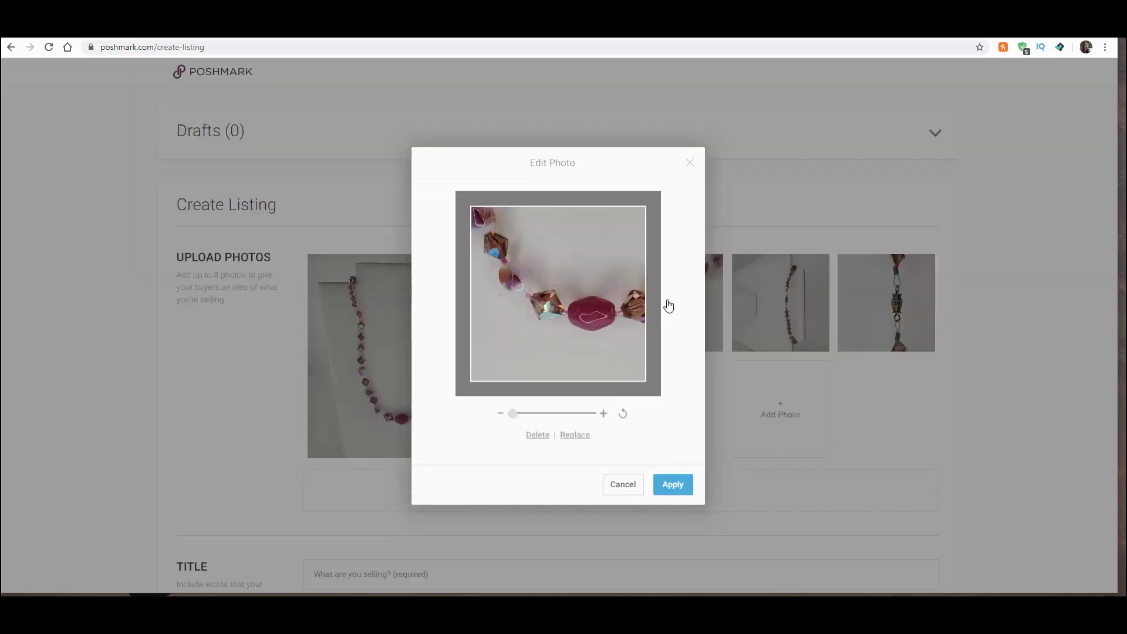
left_click(673, 484)
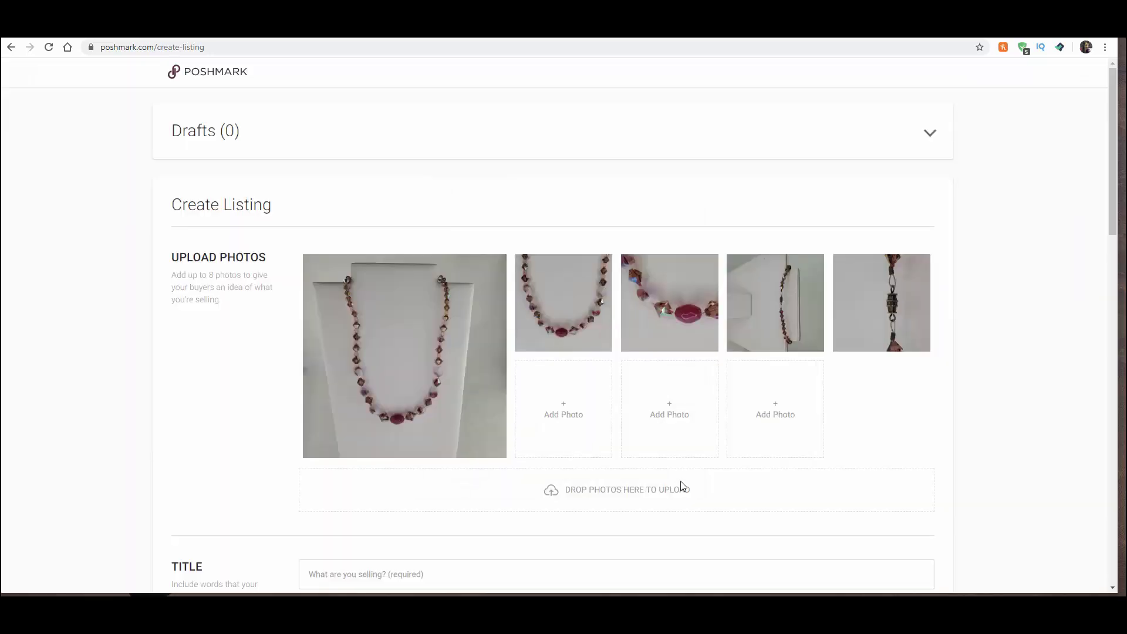
Step: Turn the fourth photo and the clasp shot horizontal and save them
left_click(773, 310)
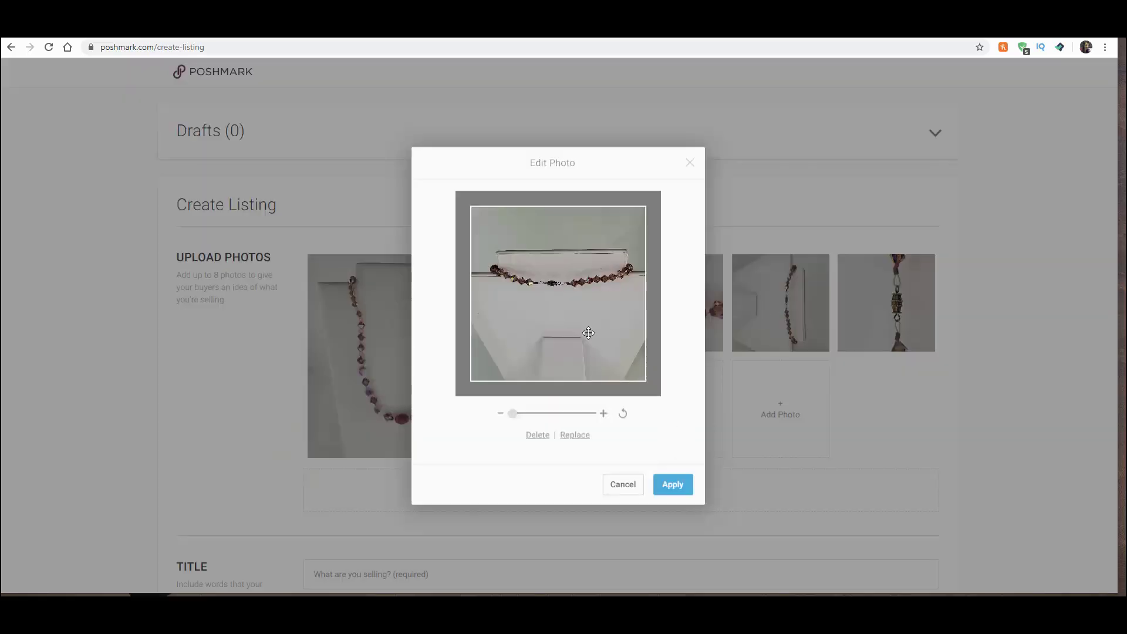
left_click(676, 487)
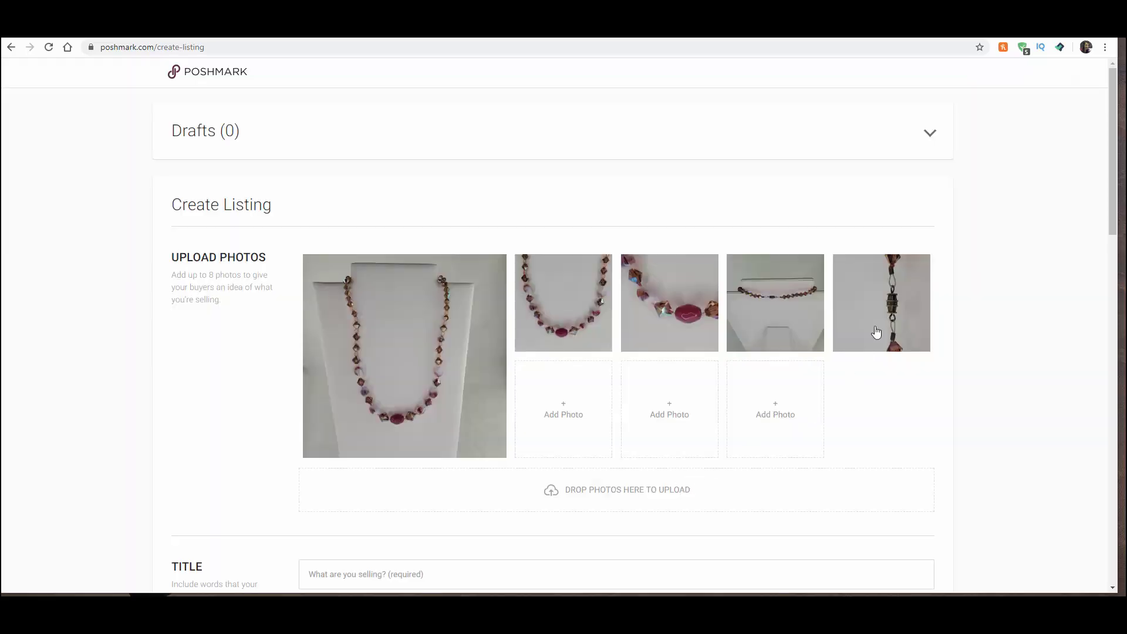
left_click(880, 314)
left_click(669, 486)
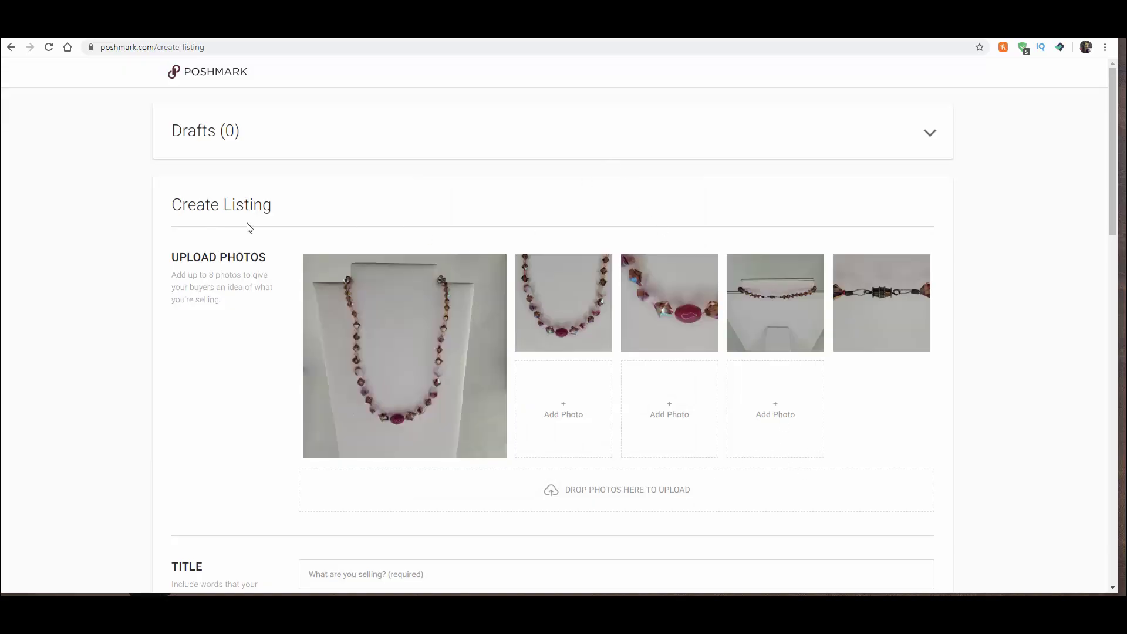
Step: Enter the listing title 'Vintage Glass Beaded Necklace Purple Mauve Diamond'
scroll(256, 228, "down", 3)
scroll(347, 346, "down", 1)
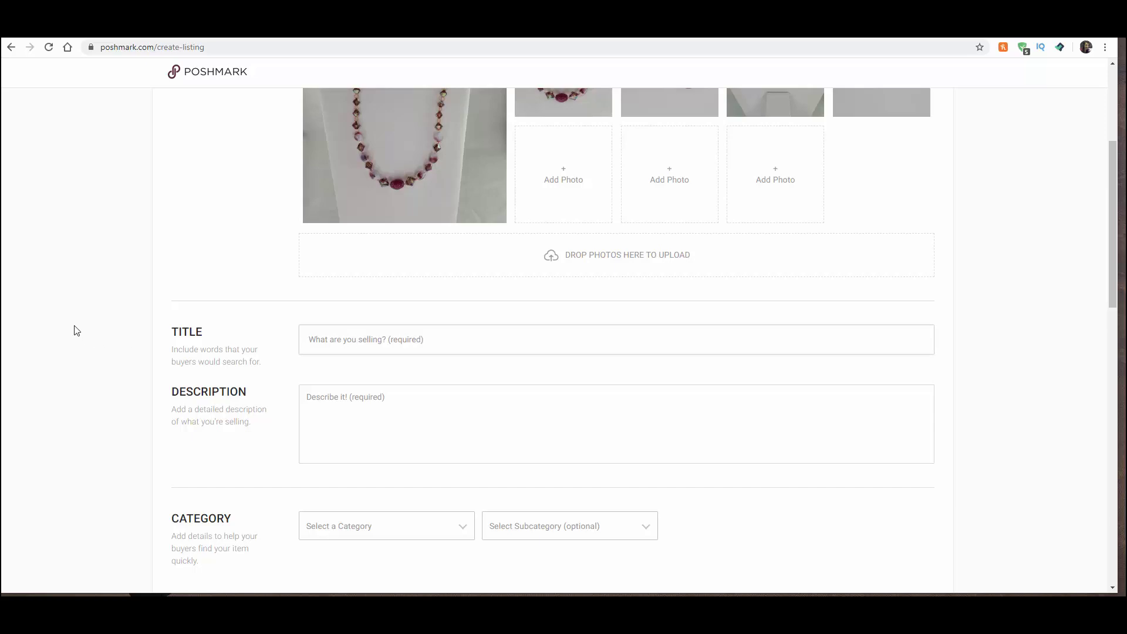
type("Vintage Glass Beaded Necklace Purple Mauve Diamond")
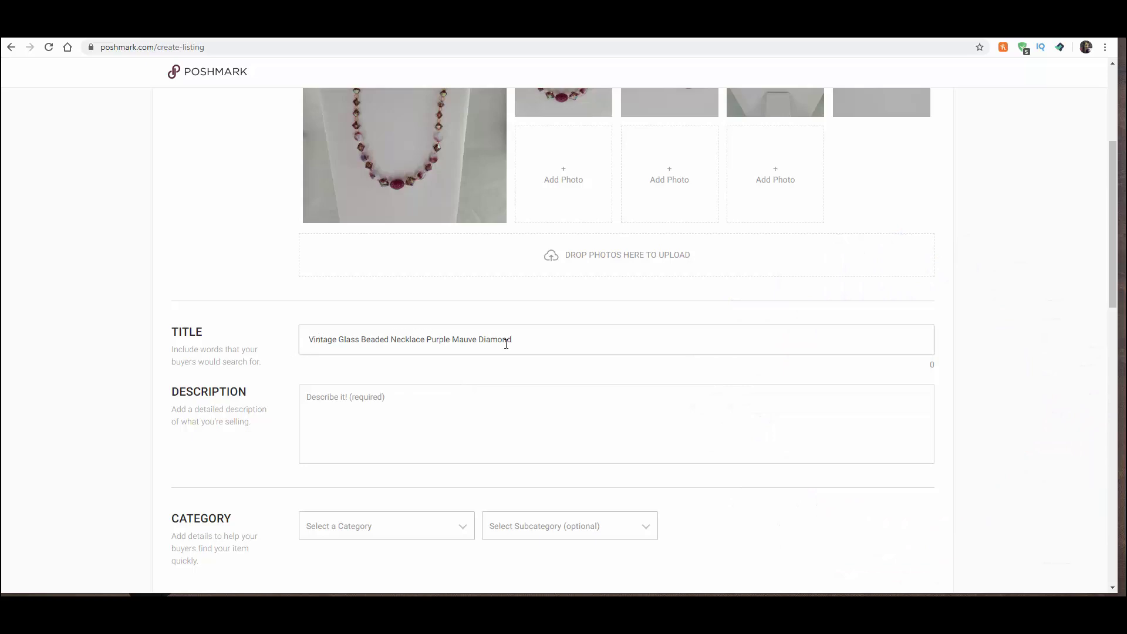
Step: Write the description: vintage necklace, diamond-shaped glass beads, purples and mauves, 22" long, screw clasp
left_click(370, 398)
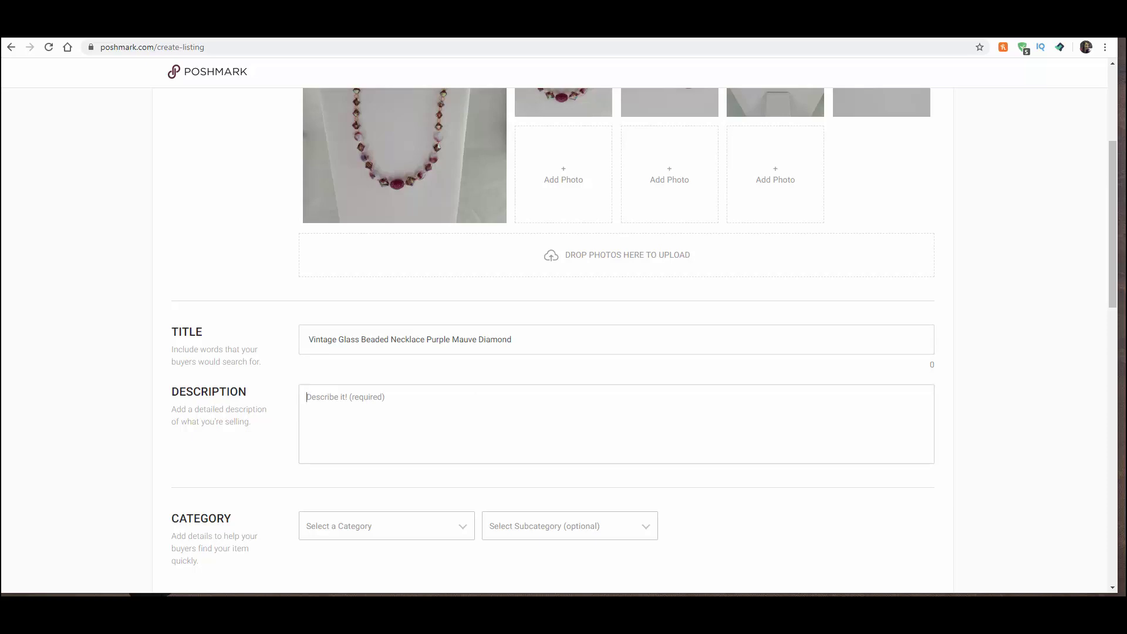
type("Beautiful vn")
key("BackSpace")
key("BackSpace")
type("intage necklace with glass bea")
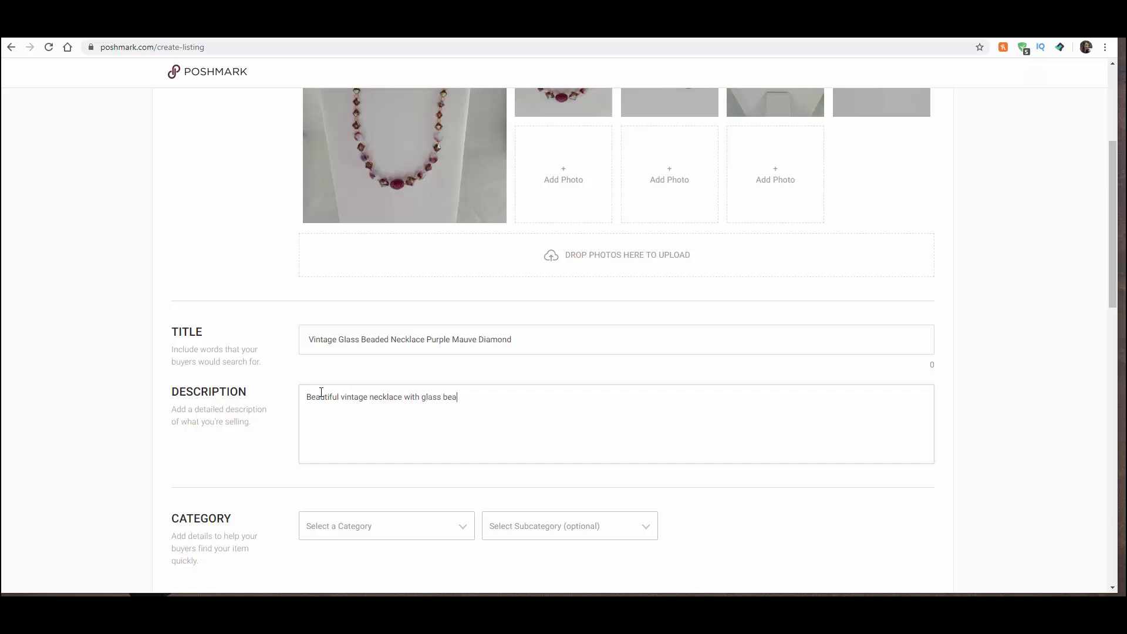
type("ds in")
key("BackSpace")
key("BackSpace")
type("many in a d")
type("iamond shape")
type(". ")
type("Colors a")
type("re pur")
type("p")
type("les anmd")
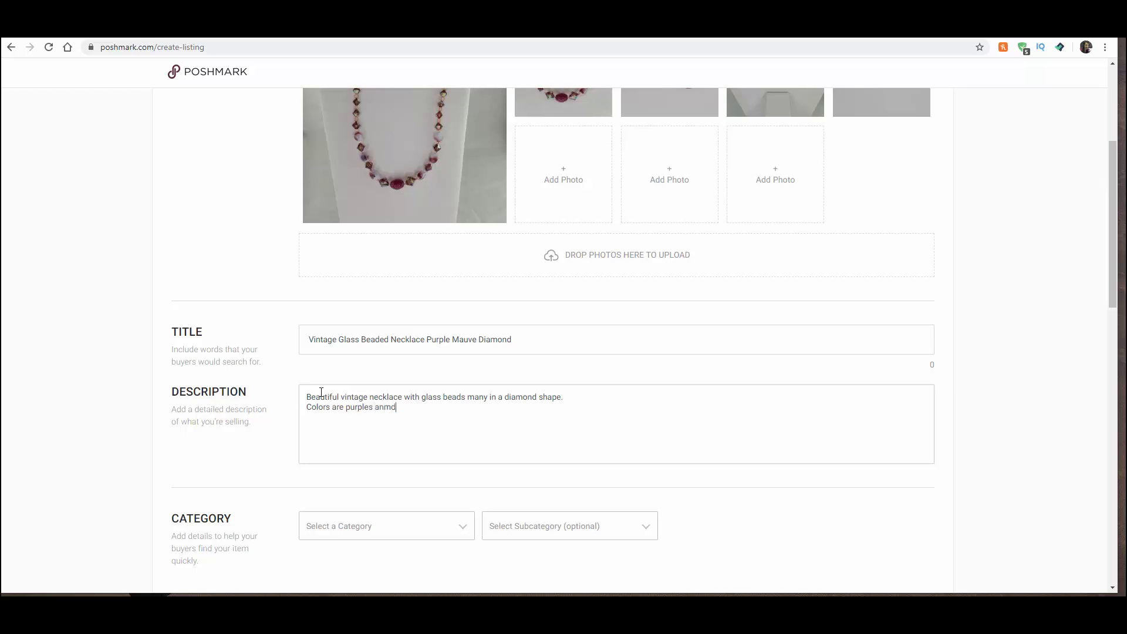
key("BackSpace")
key("BackSpace")
type("d mauves")
key("Return")
type("Measures")
type(" 22\"")
type(" long ")
type("Screw")
type(" clasp")
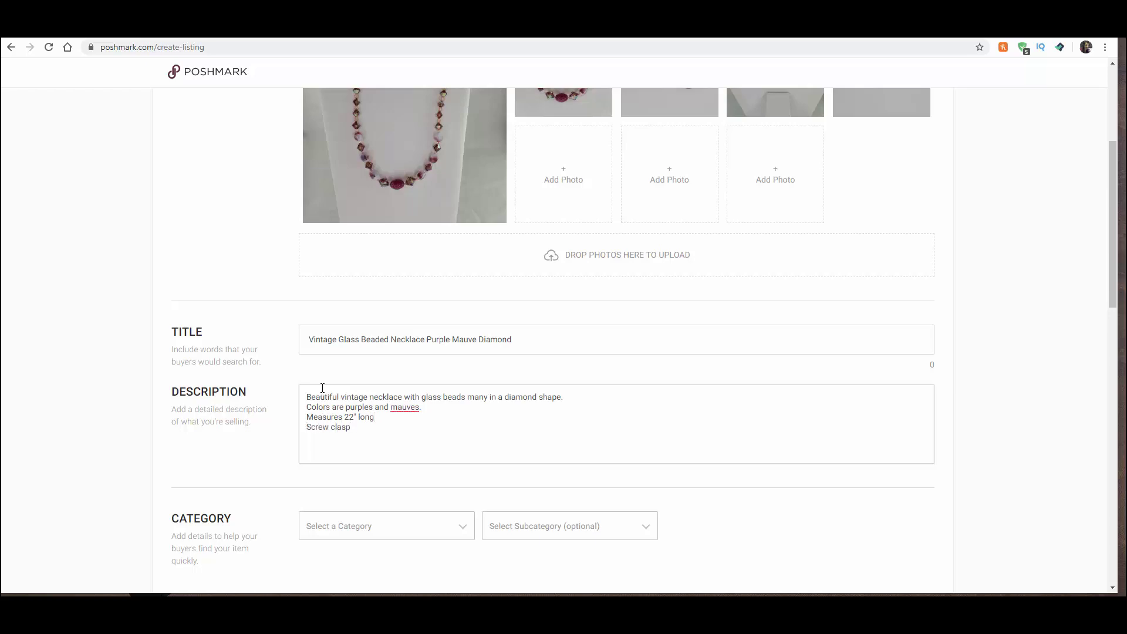
Step: Set the category to Women > Jewelry with the Necklaces subcategory
scroll(368, 378, "down", 3)
left_click(464, 356)
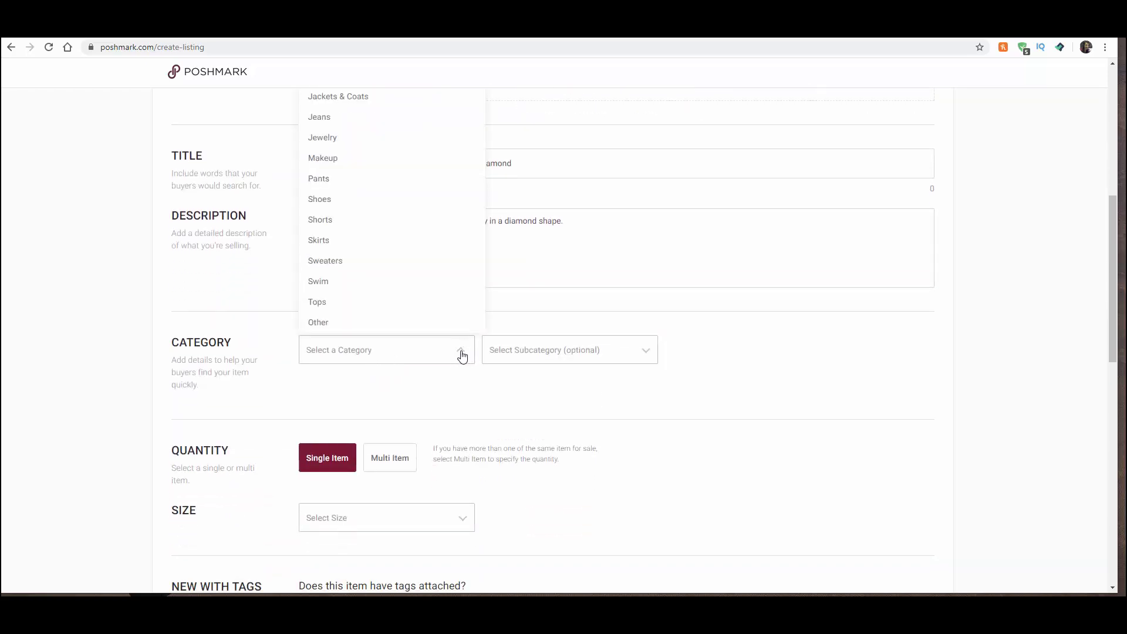
left_click(348, 136)
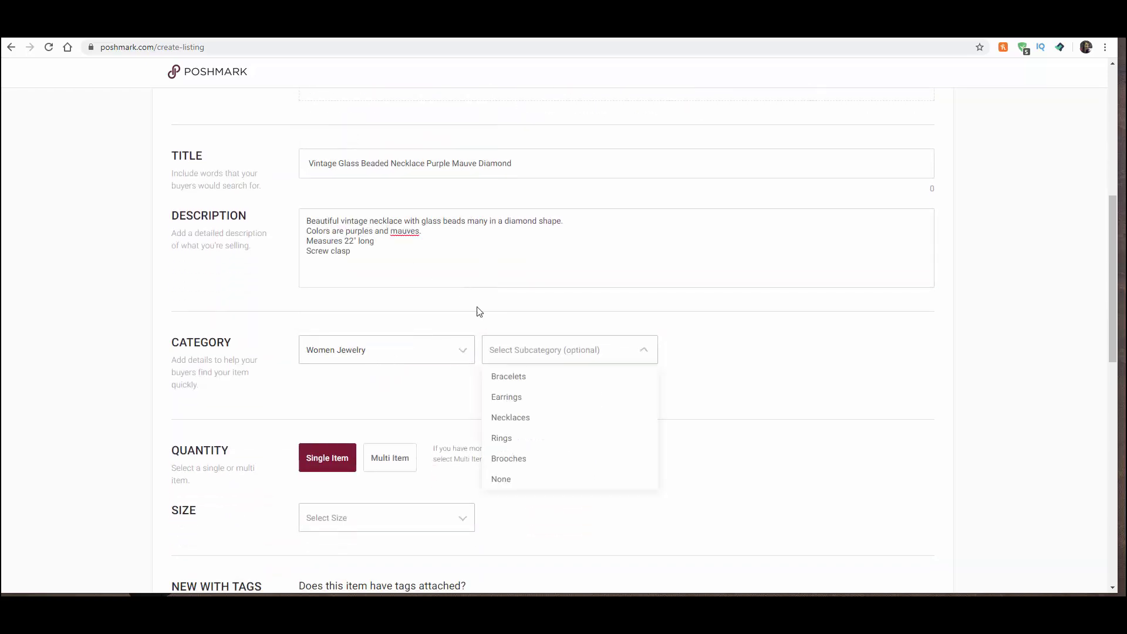
left_click(516, 418)
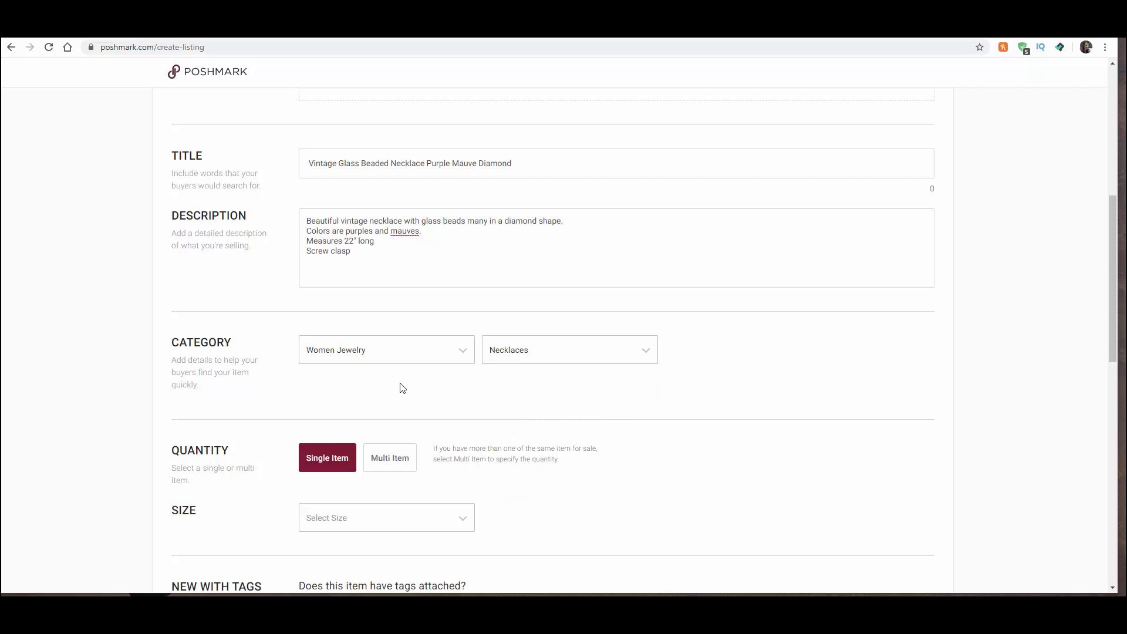
Step: Browse the Home, Kids and Men categories, then reconfirm Women Jewelry with Necklaces
left_click(457, 355)
scroll(579, 368, "up", 3)
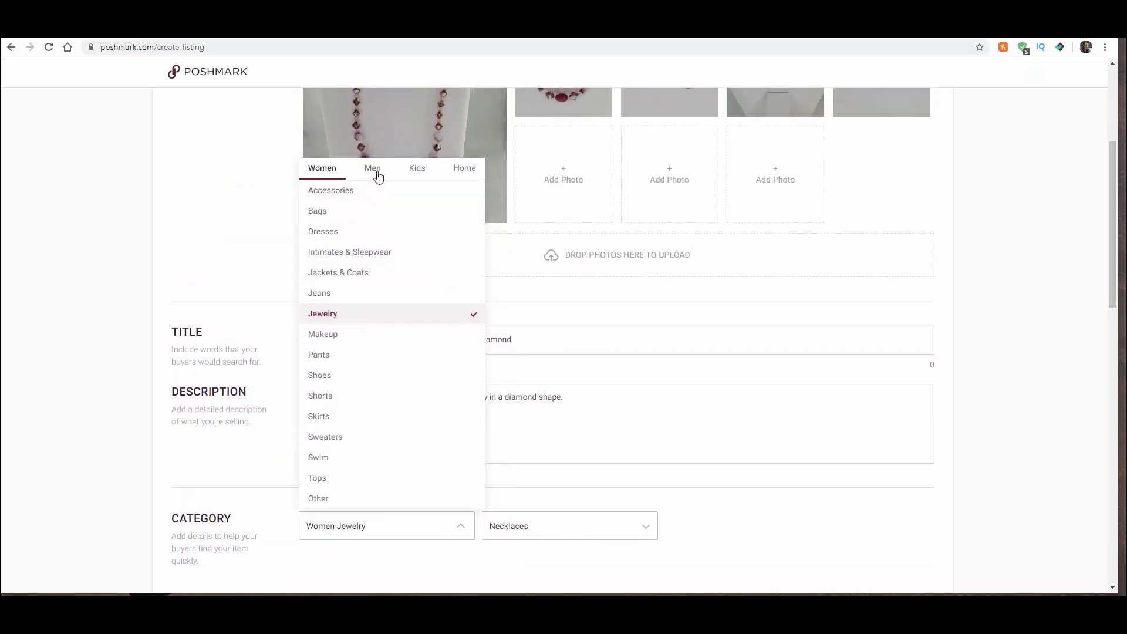
left_click(464, 171)
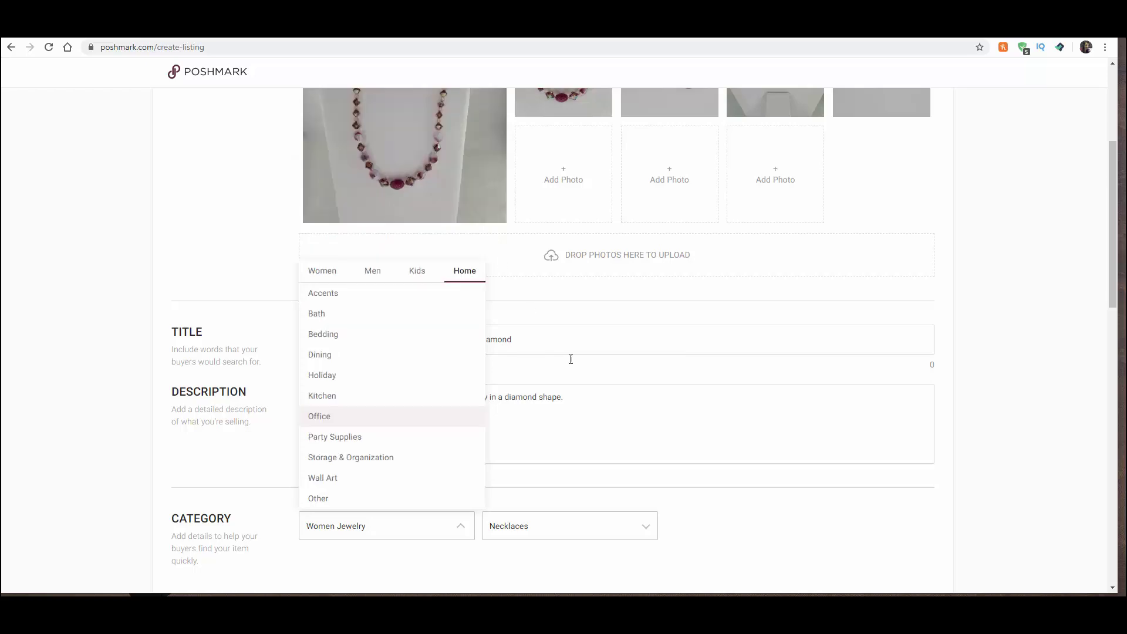
left_click(418, 273)
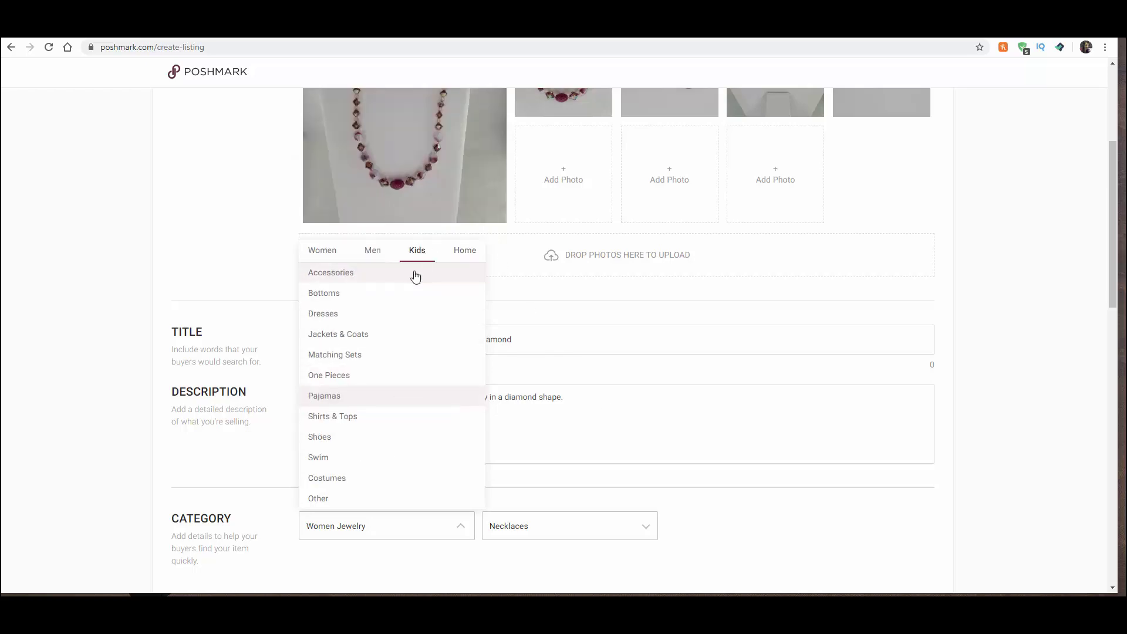
left_click(370, 252)
left_click(326, 232)
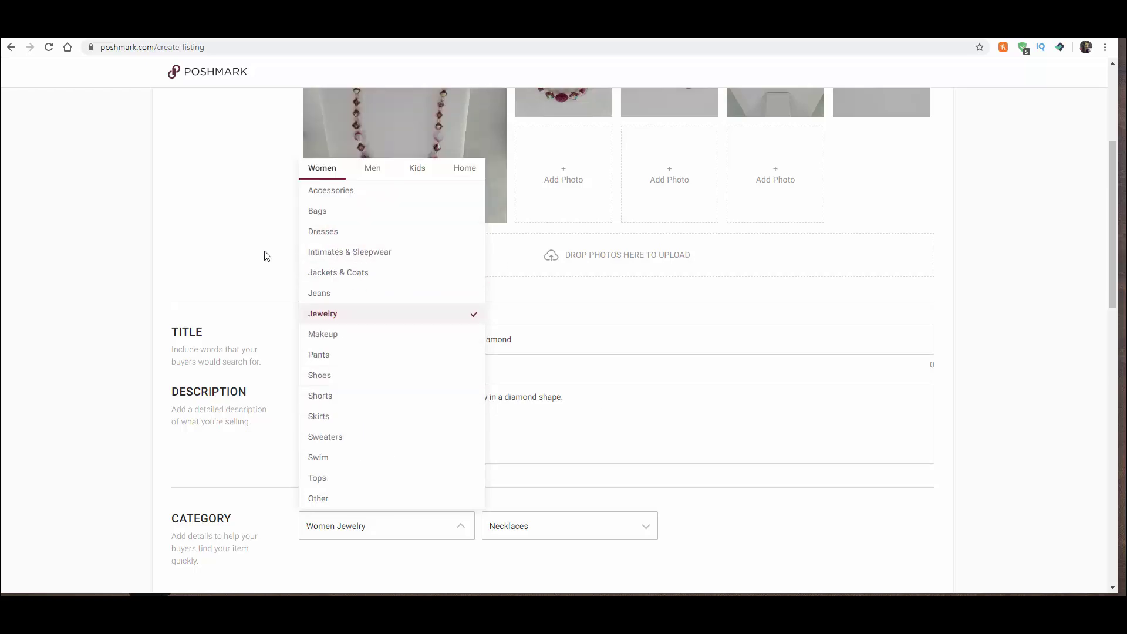
left_click(342, 315)
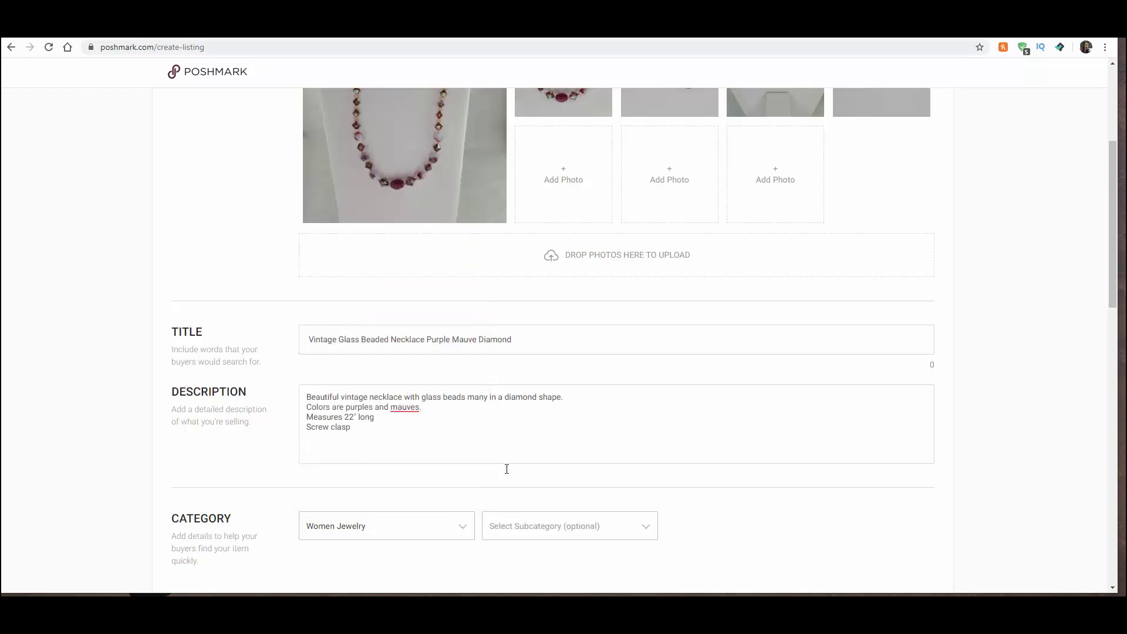
scroll(584, 428, "down", 2)
left_click(537, 410)
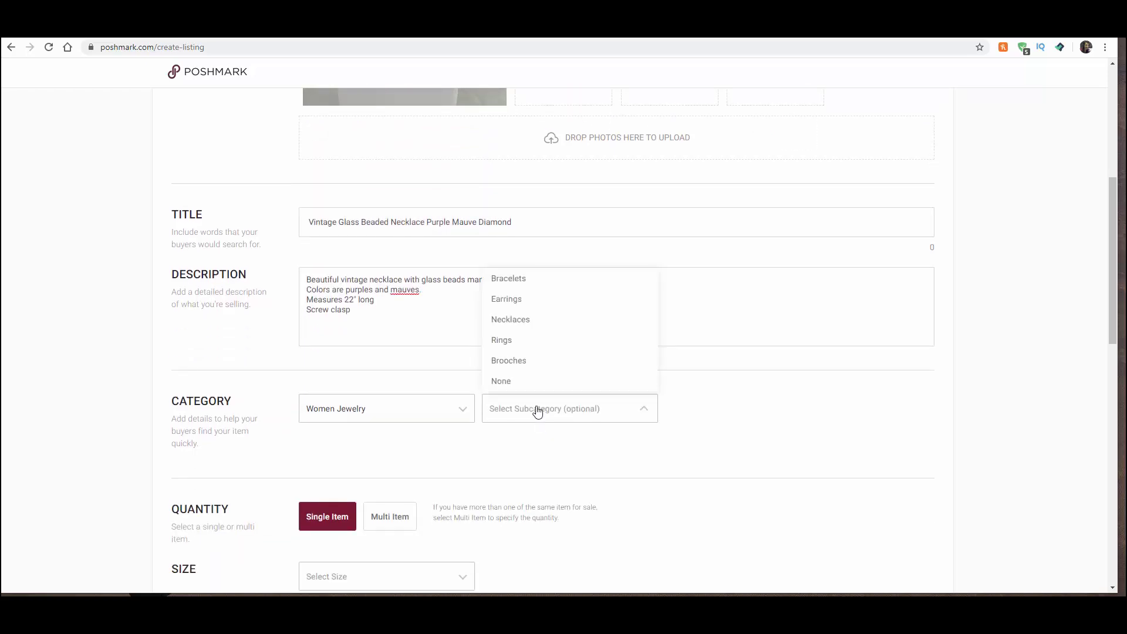
left_click(518, 320)
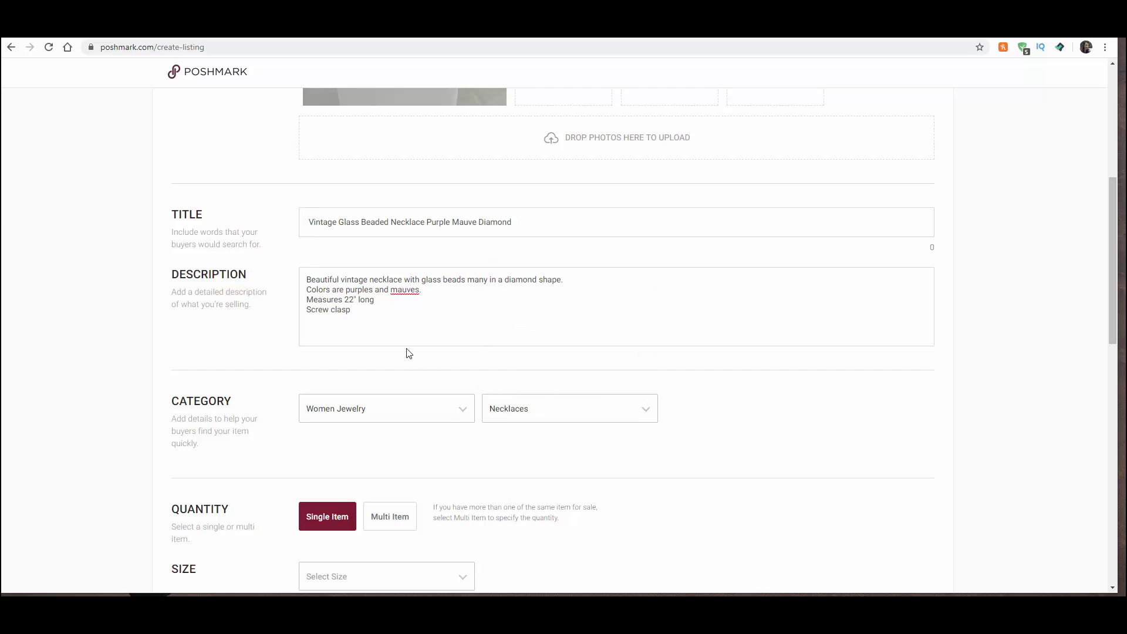
scroll(404, 421, "down", 1)
scroll(404, 421, "down", 3)
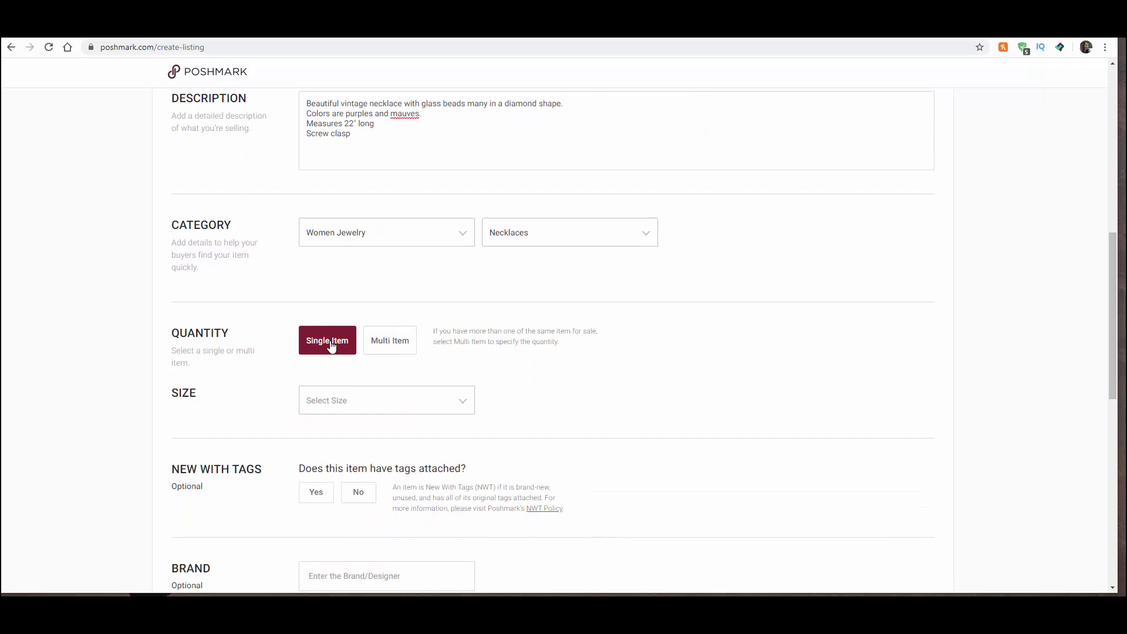
left_click(392, 347)
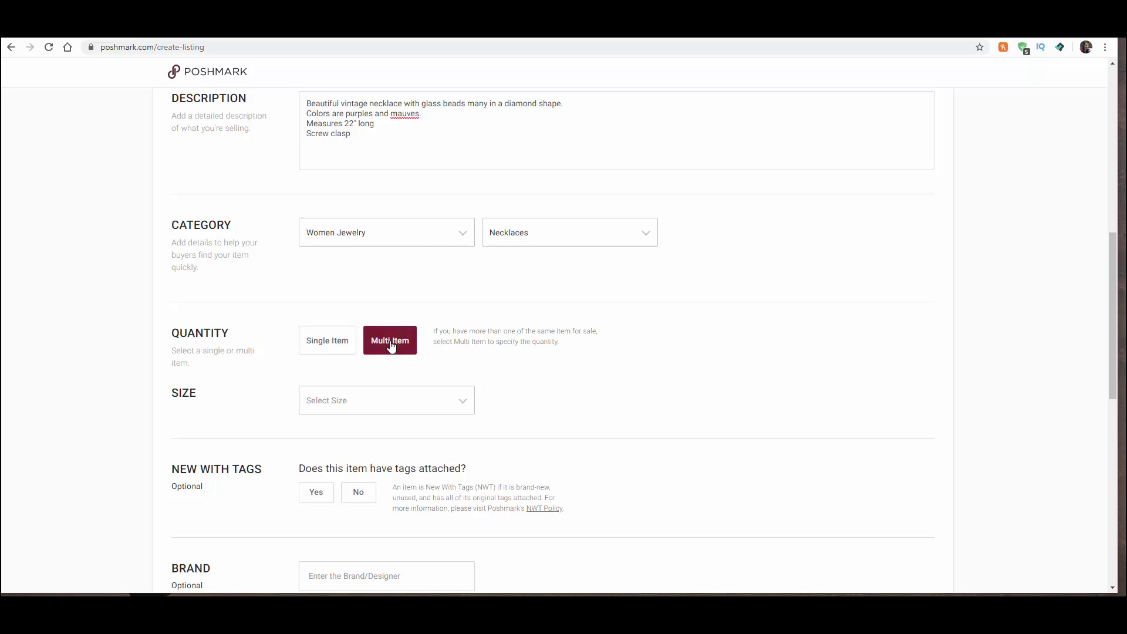
left_click(375, 405)
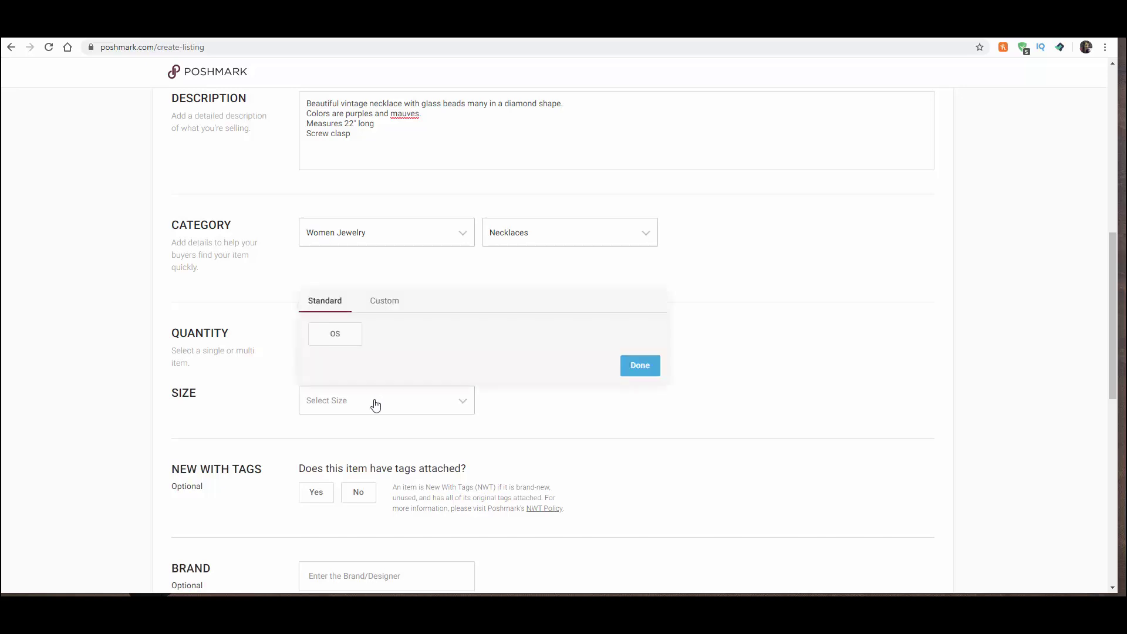
left_click(337, 335)
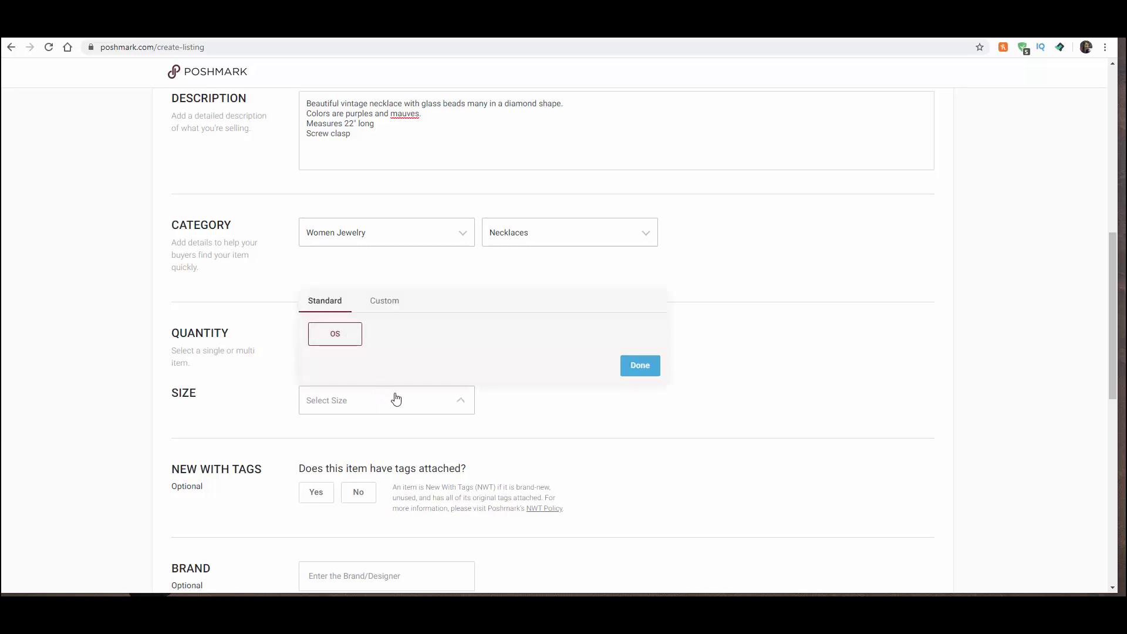
left_click(630, 373)
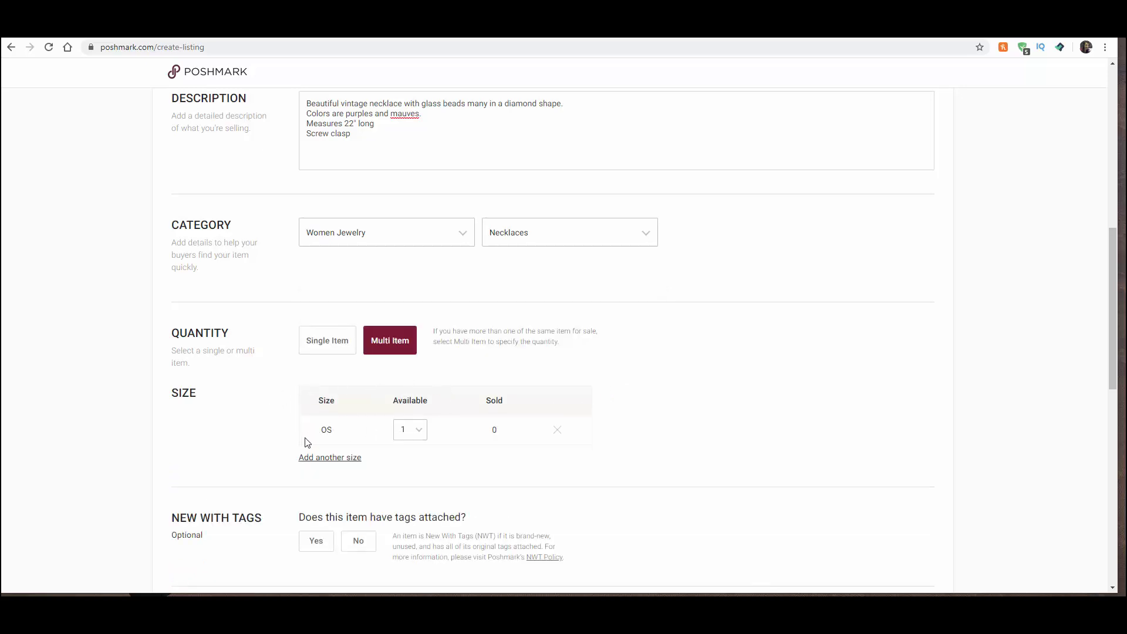
scroll(344, 431, "down", 1)
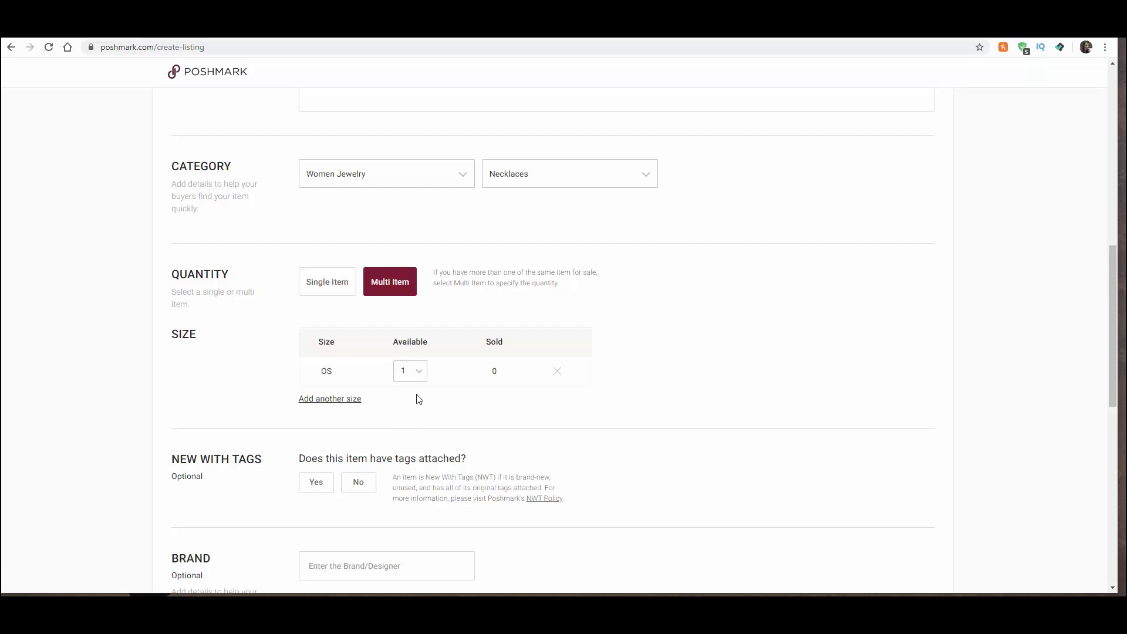
Step: Remove the OS size entry, revert to Single Item, and discard a trial 22" custom size
left_click(558, 374)
left_click(338, 285)
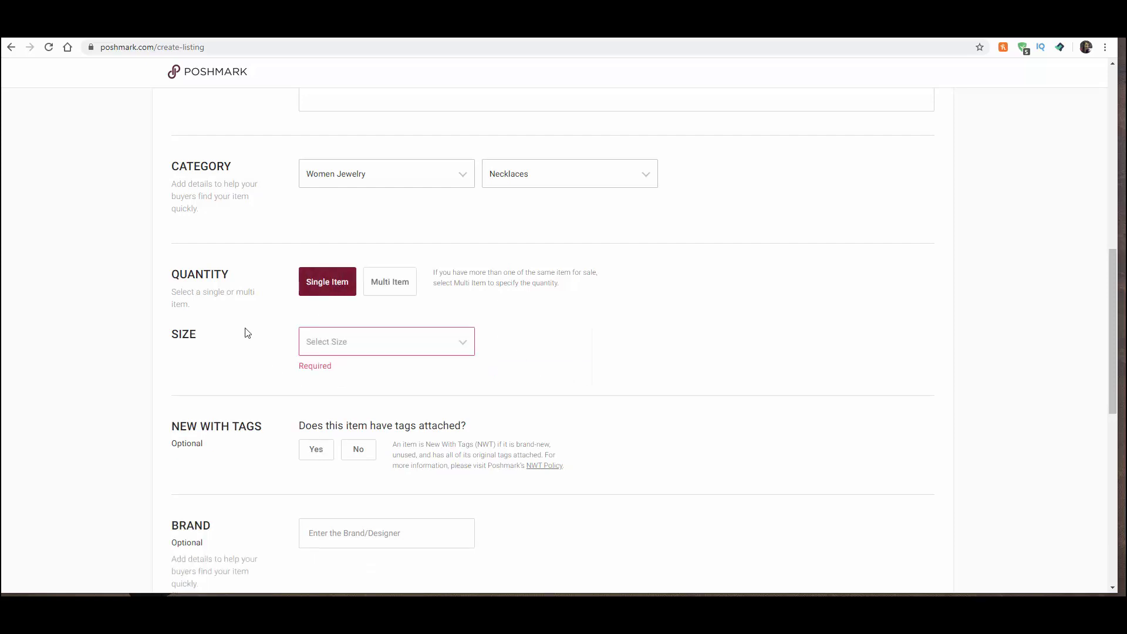
left_click(467, 346)
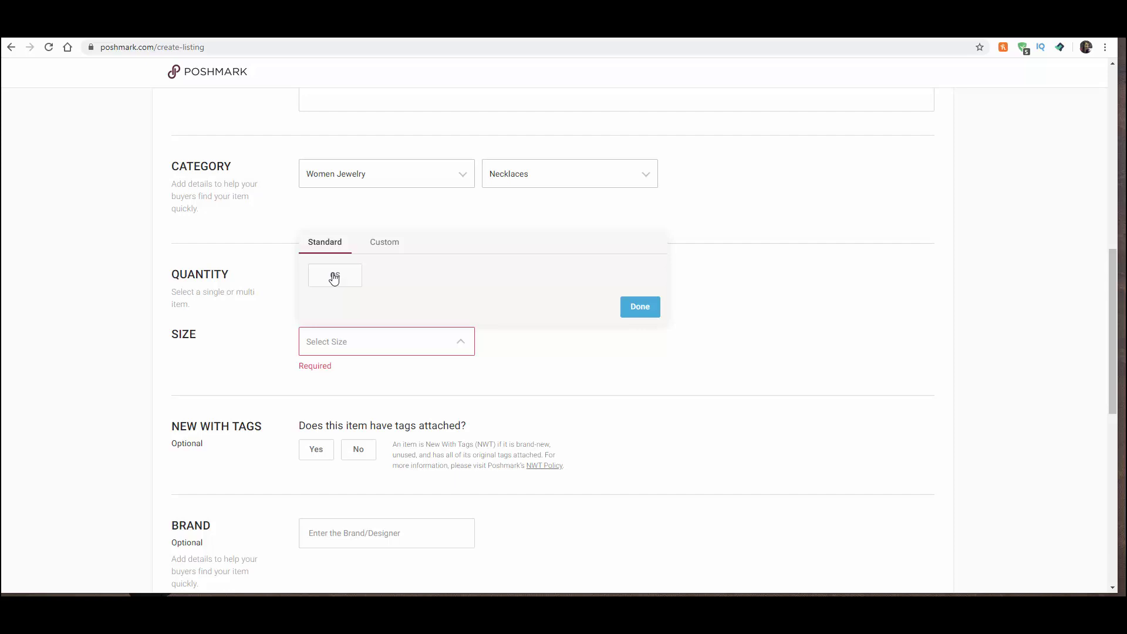
left_click(389, 242)
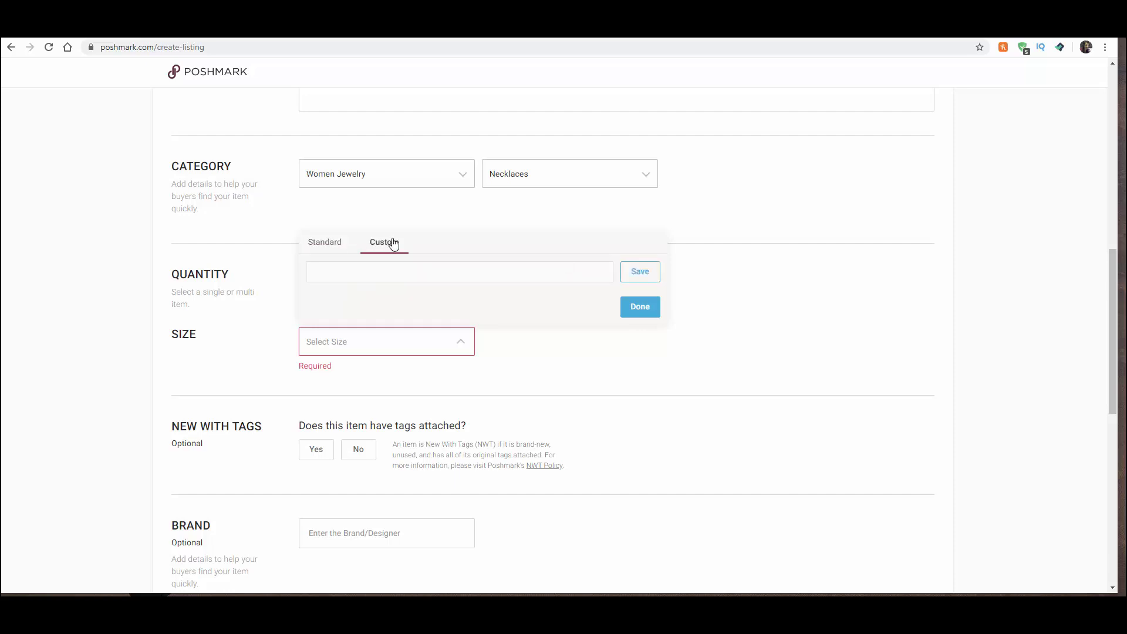
left_click(386, 276)
type("22\"")
key("BackSpace")
key("BackSpace")
key("BackSpace")
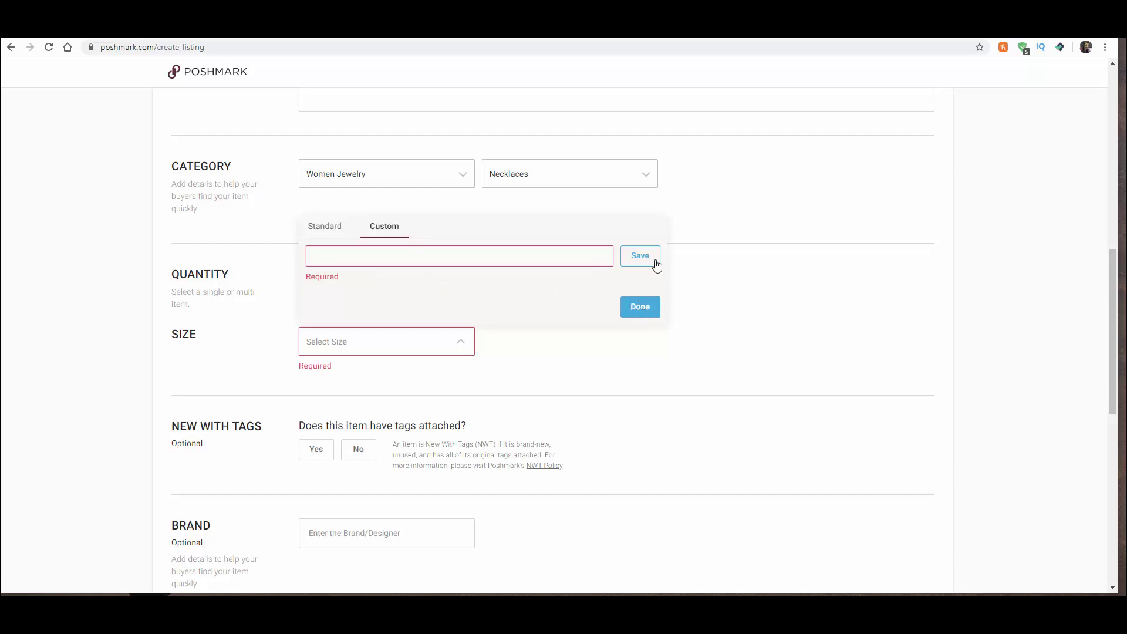
left_click(629, 358)
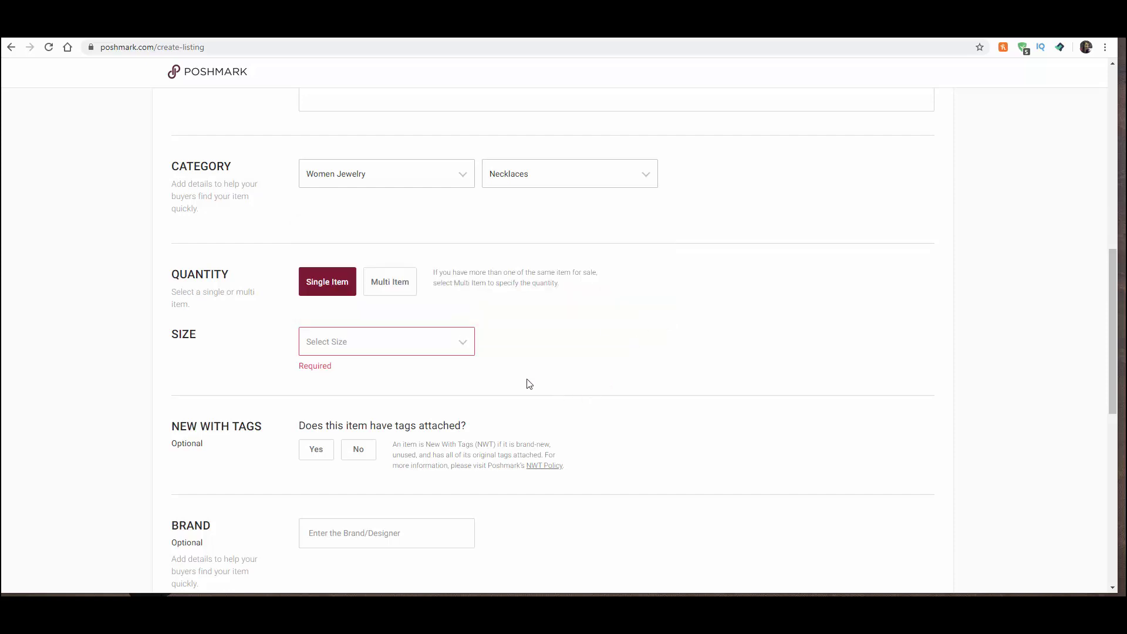
Step: Enter 'os' as the custom size and save it
left_click(364, 344)
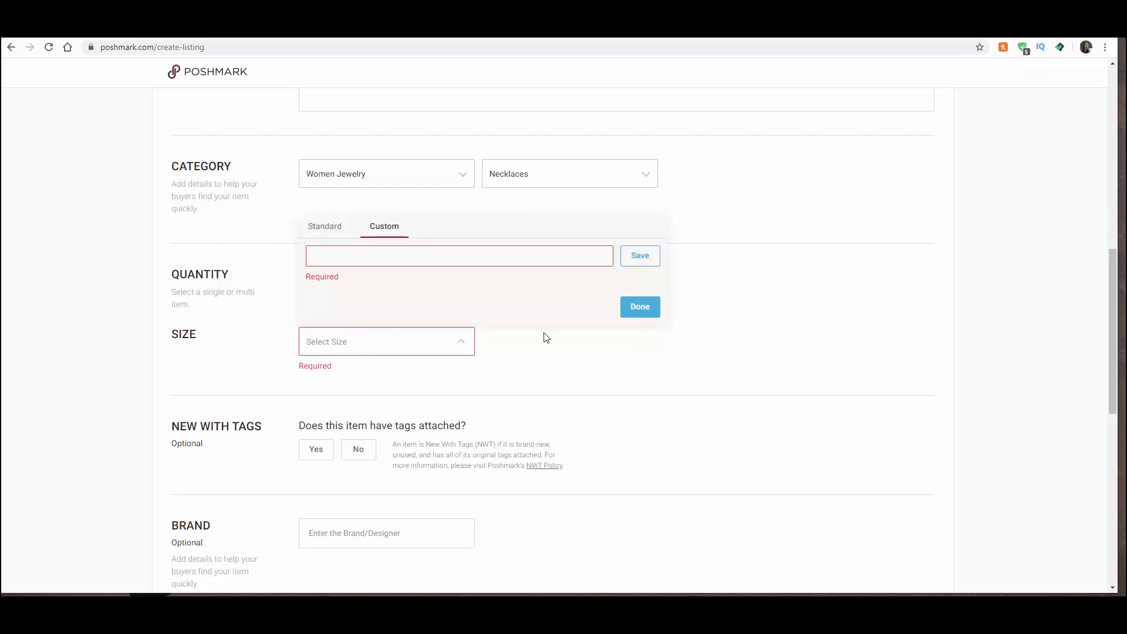
left_click(370, 352)
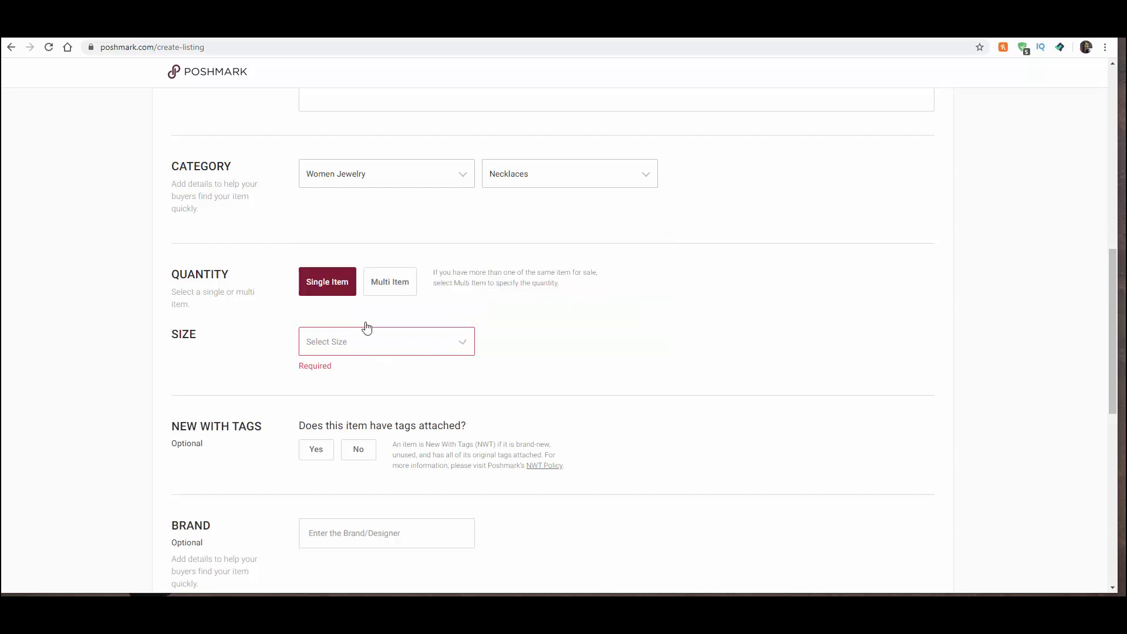
left_click(368, 345)
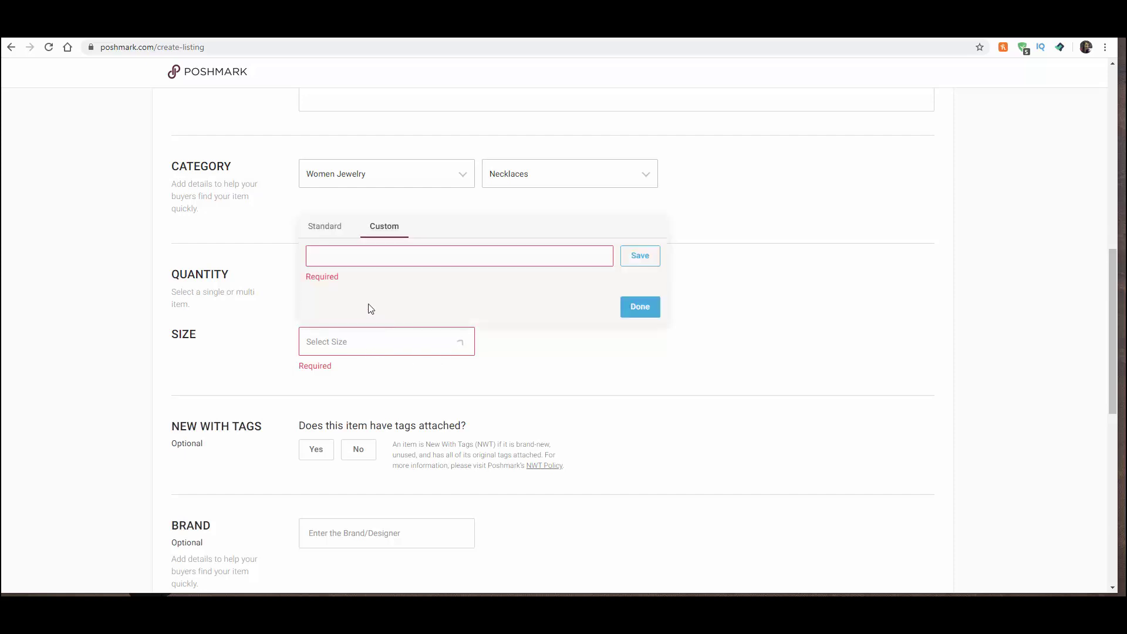
left_click(338, 252)
type("os")
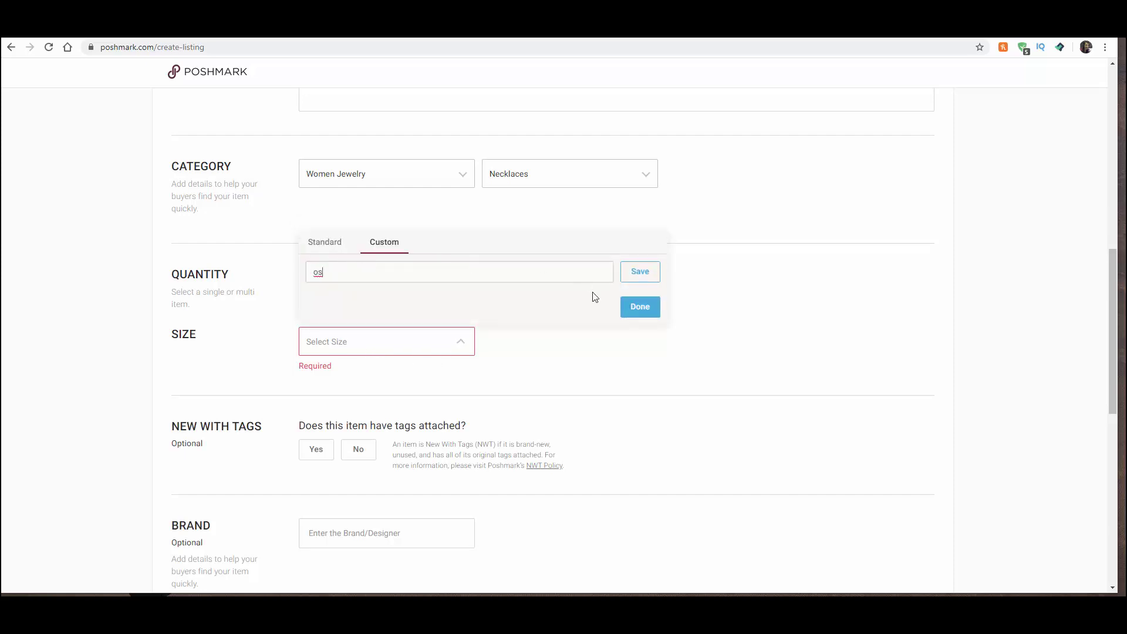
left_click(644, 310)
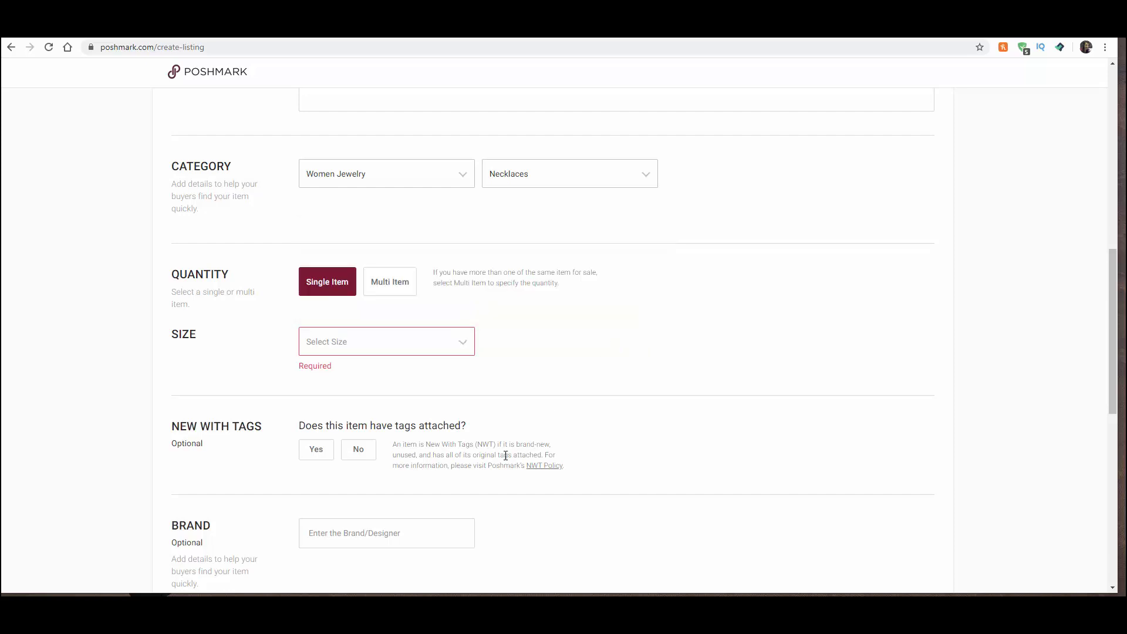
left_click(458, 345)
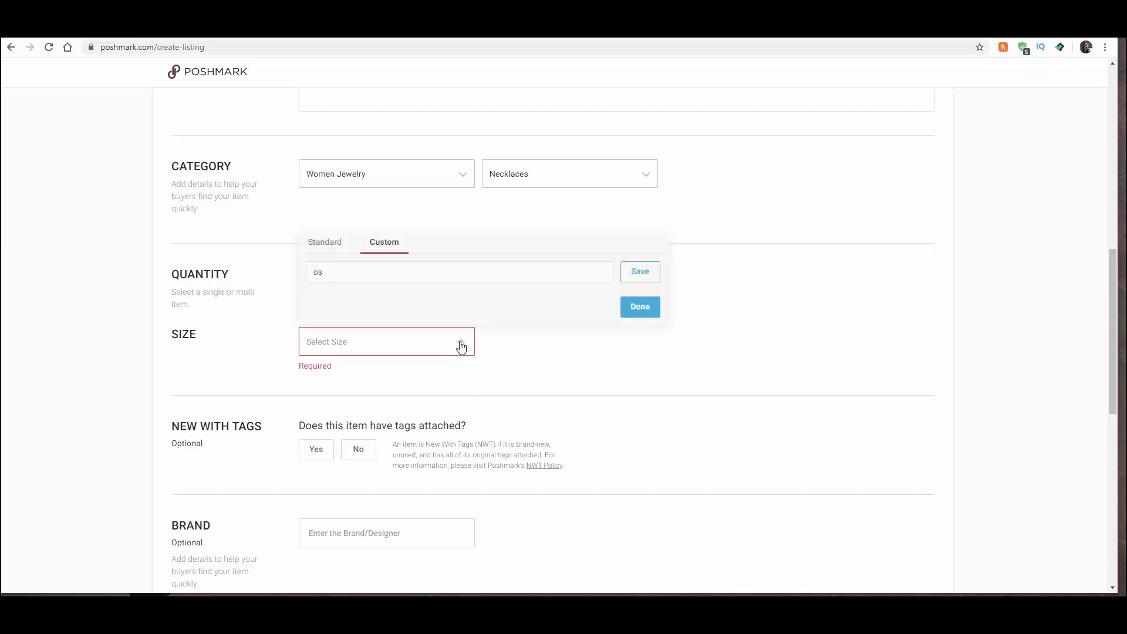
left_click(636, 273)
scroll(241, 309, "down", 3)
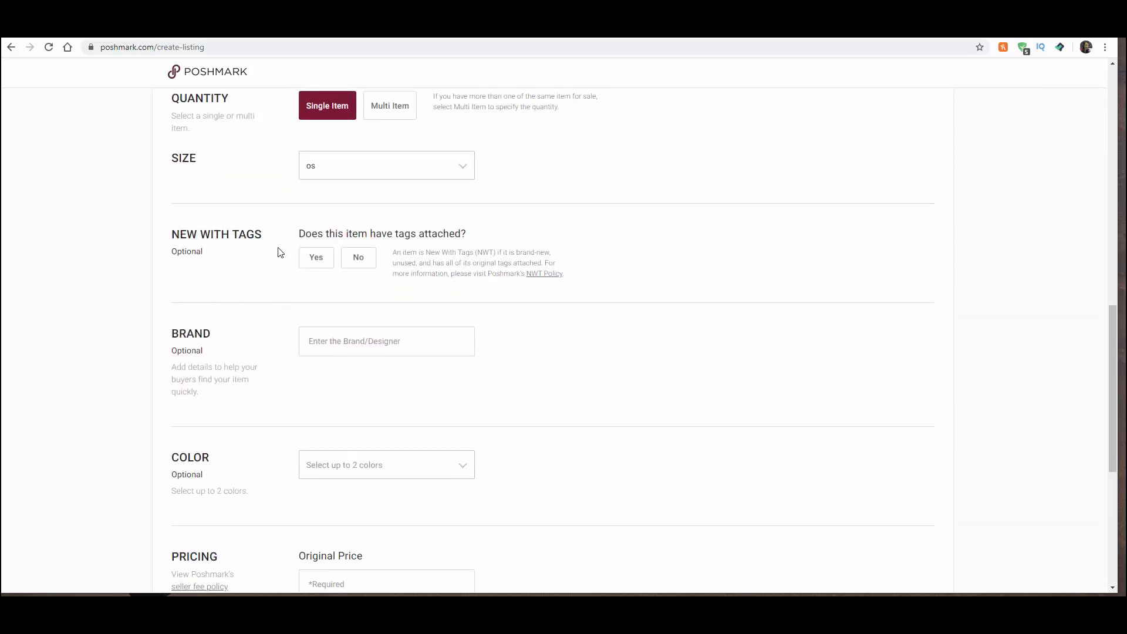
Step: Set New With Tags to No after briefly choosing Yes and declining Boutique
left_click(316, 258)
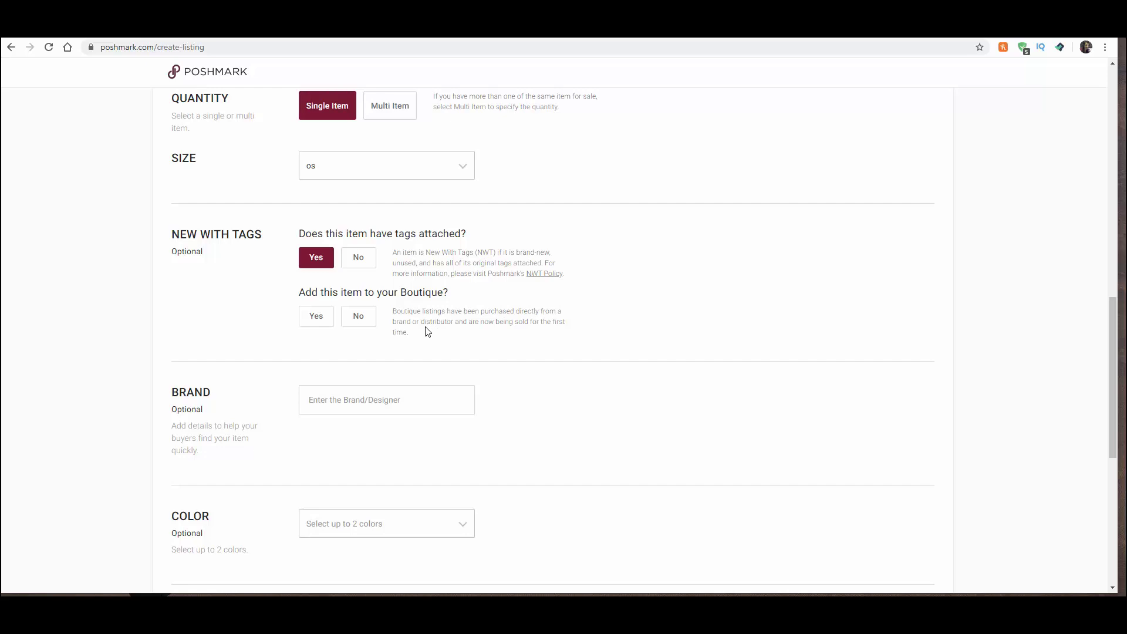
left_click(362, 322)
left_click(355, 259)
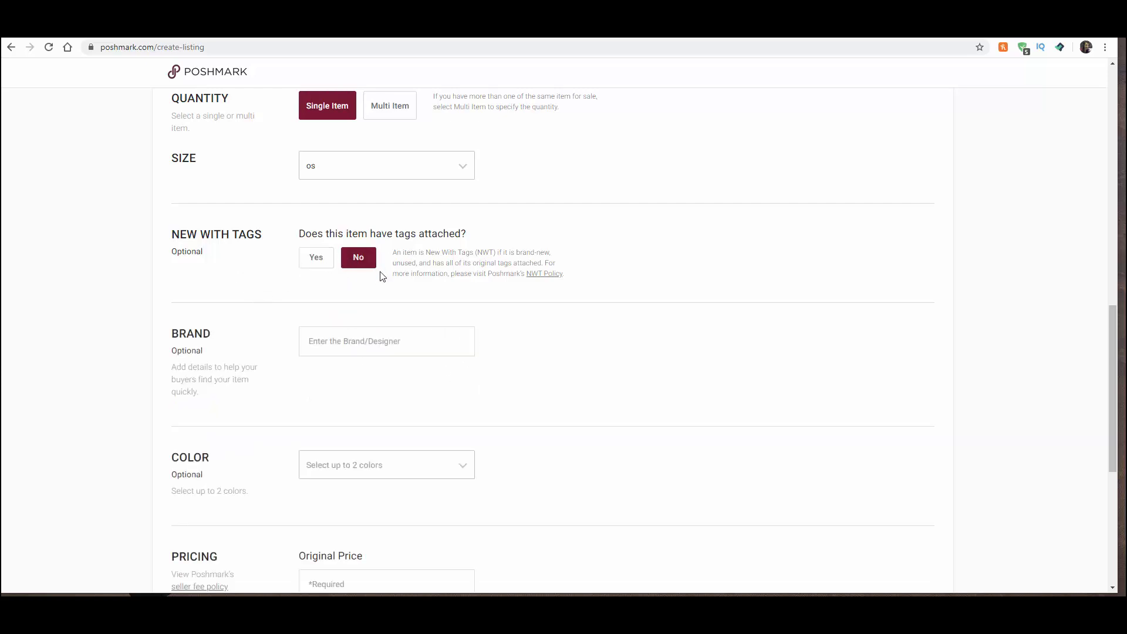
left_click(365, 345)
type("Micha")
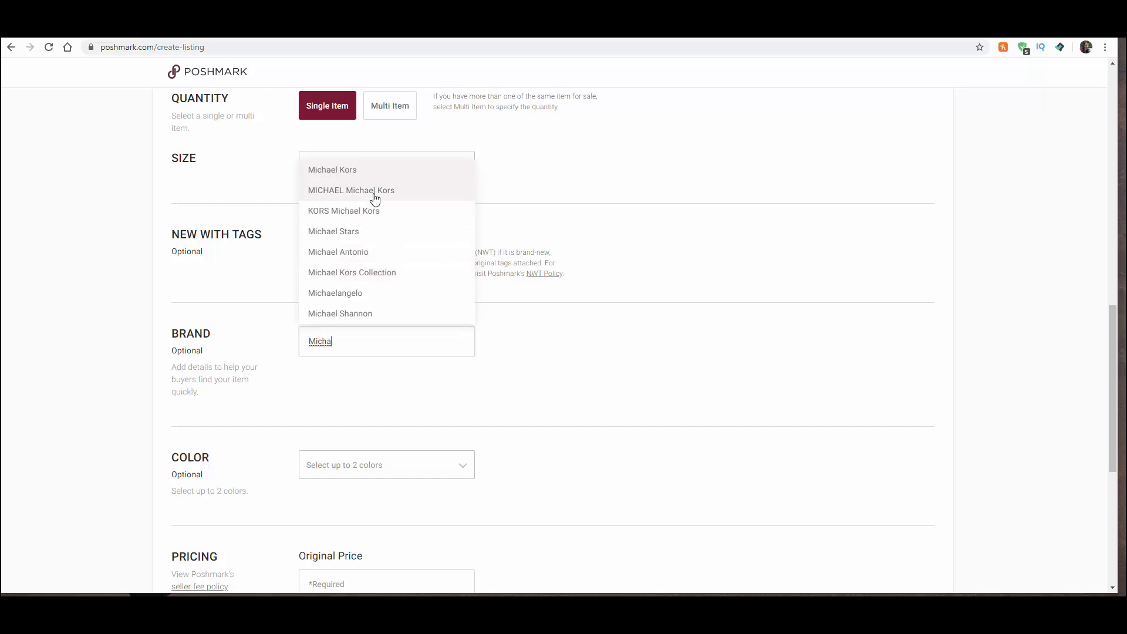
left_click(528, 360)
left_click_drag(378, 342, 267, 343)
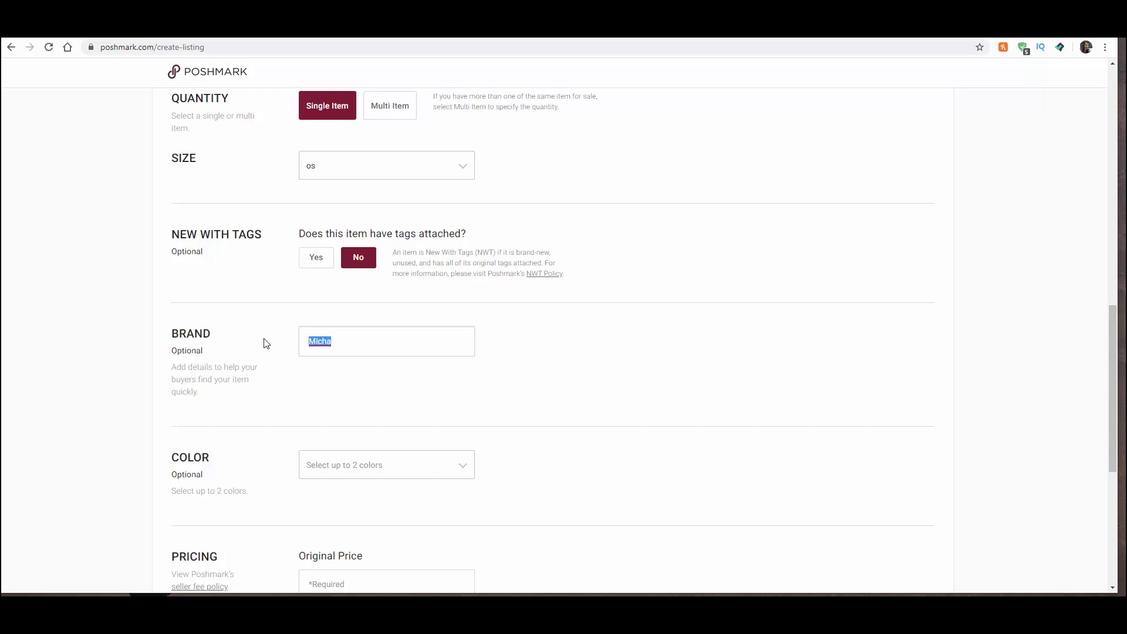
key("BackSpace")
left_click_drag(178, 351, 209, 355)
left_click(382, 417)
Step: Choose Pink and Purple as the listing colors, dropping Red
scroll(365, 408, "down", 3)
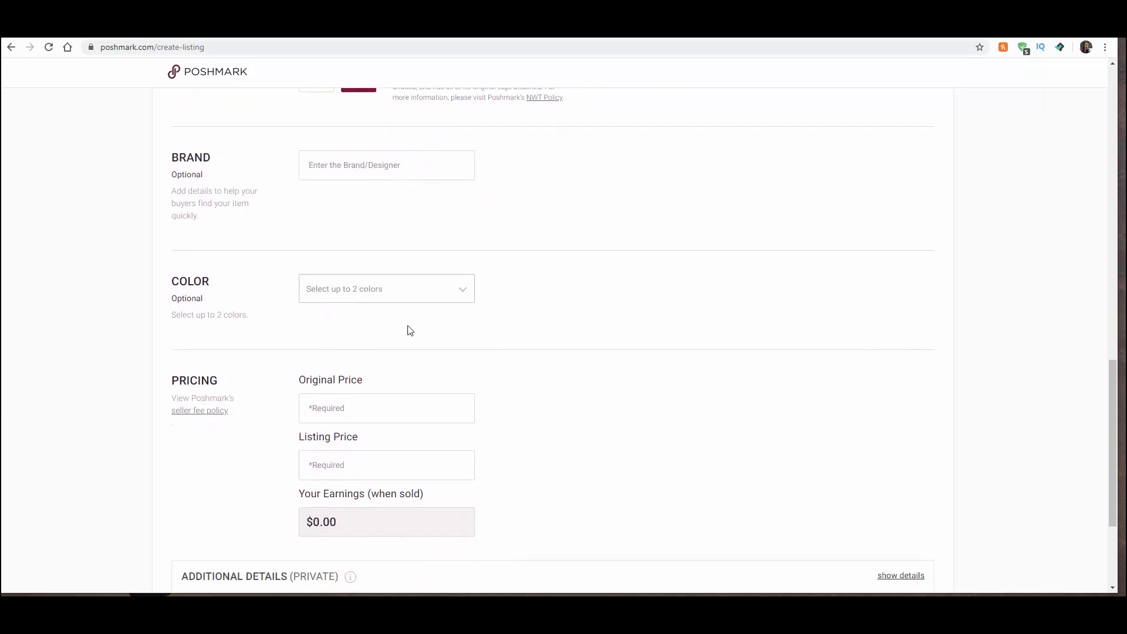
left_click(460, 293)
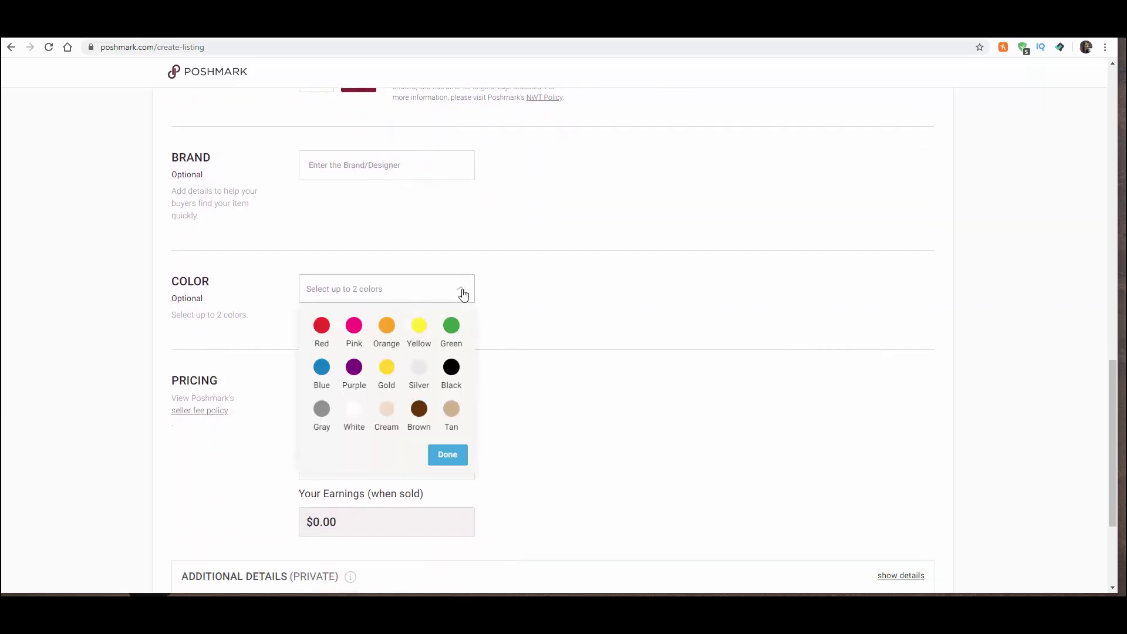
left_click(355, 370)
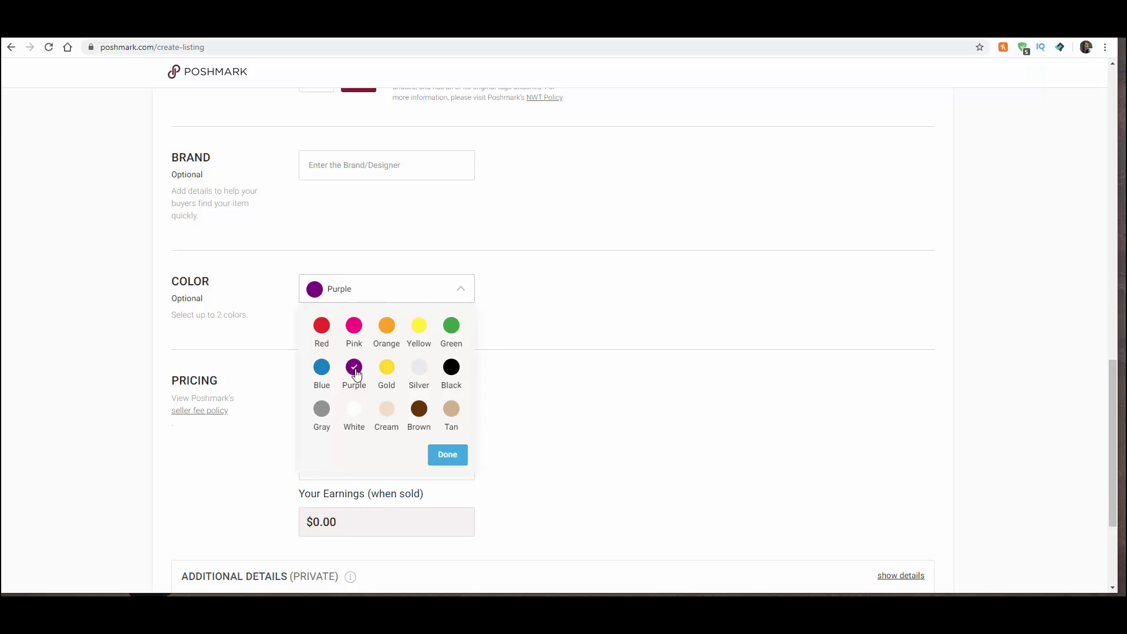
left_click(322, 331)
left_click(353, 327)
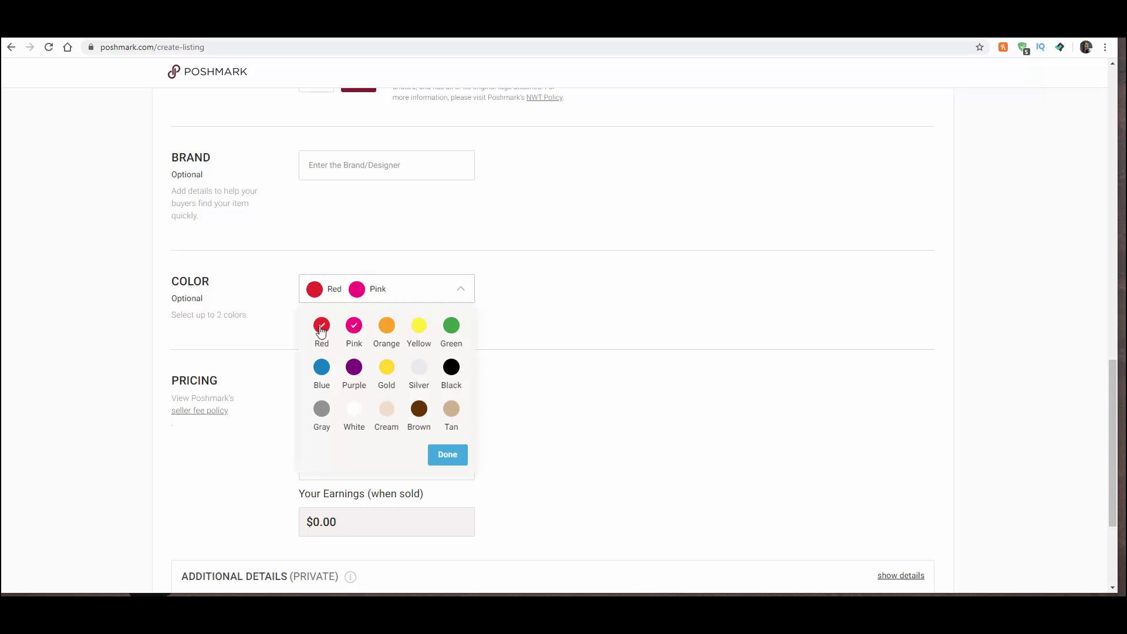
left_click(354, 369)
left_click(448, 455)
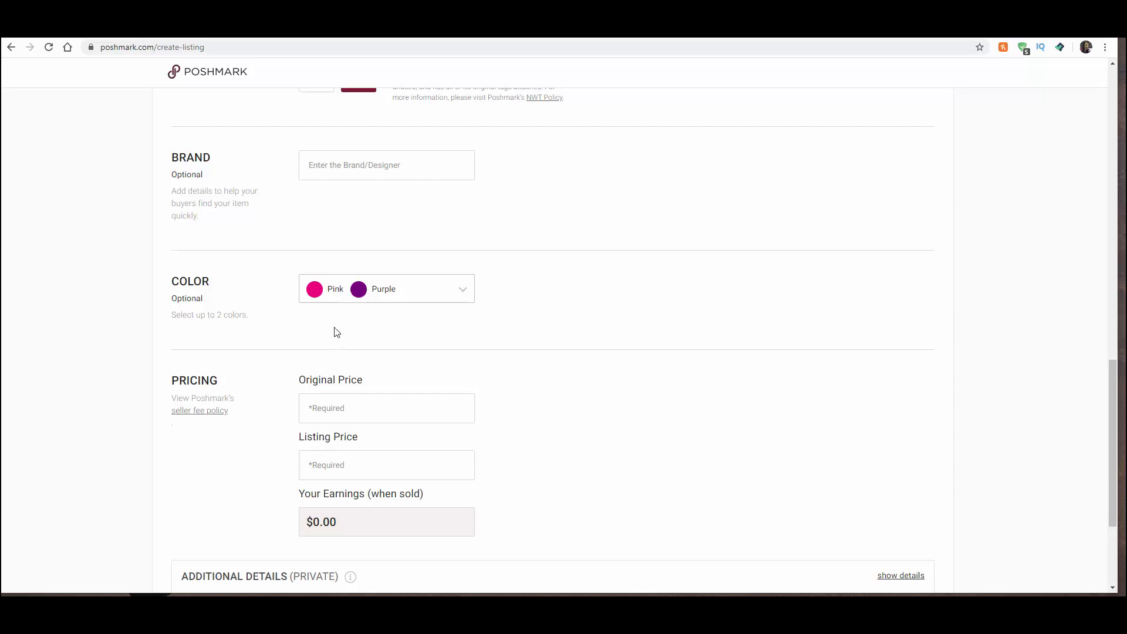
Step: Enter 0 in the necklace listing's Original Price field
scroll(449, 347, "down", 2)
scroll(450, 348, "down", 1)
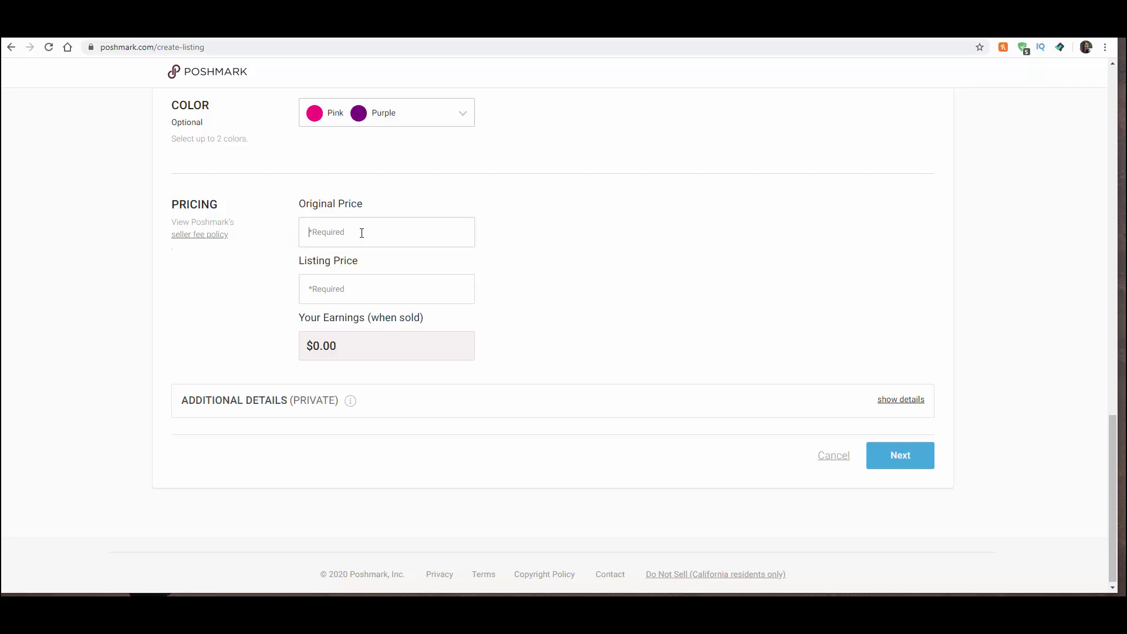
type("0")
Step: Set the Listing Price to 22 ($17.60 earnings) and expand the private SKU, Cost Price and Other Info fields
type("22")
left_click(901, 401)
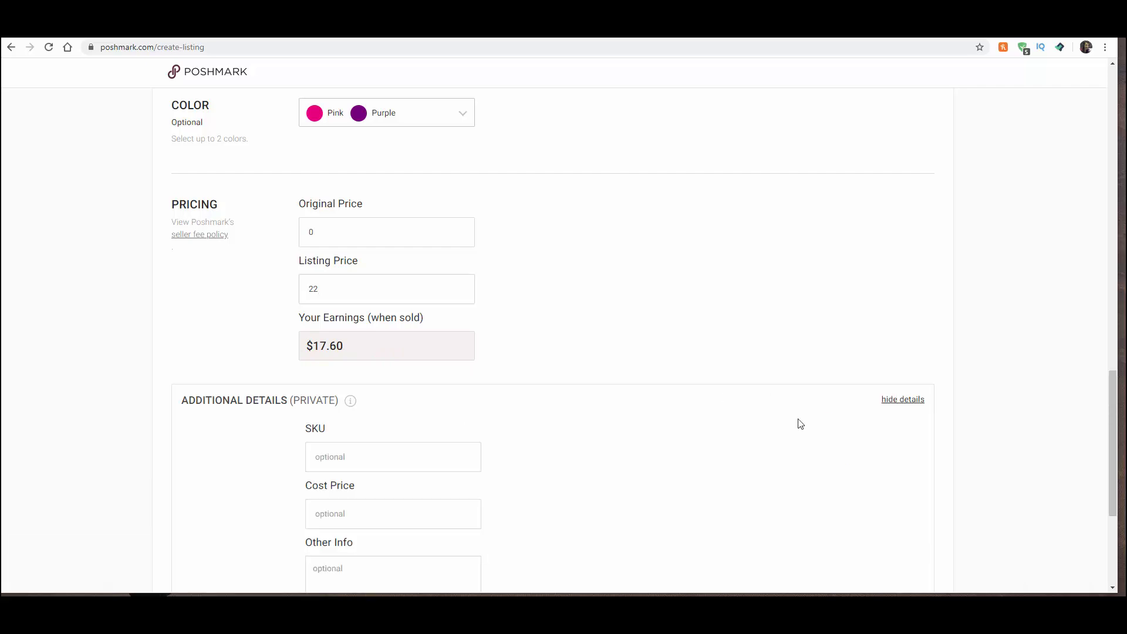
scroll(566, 443, "down", 1)
scroll(566, 443, "down", 3)
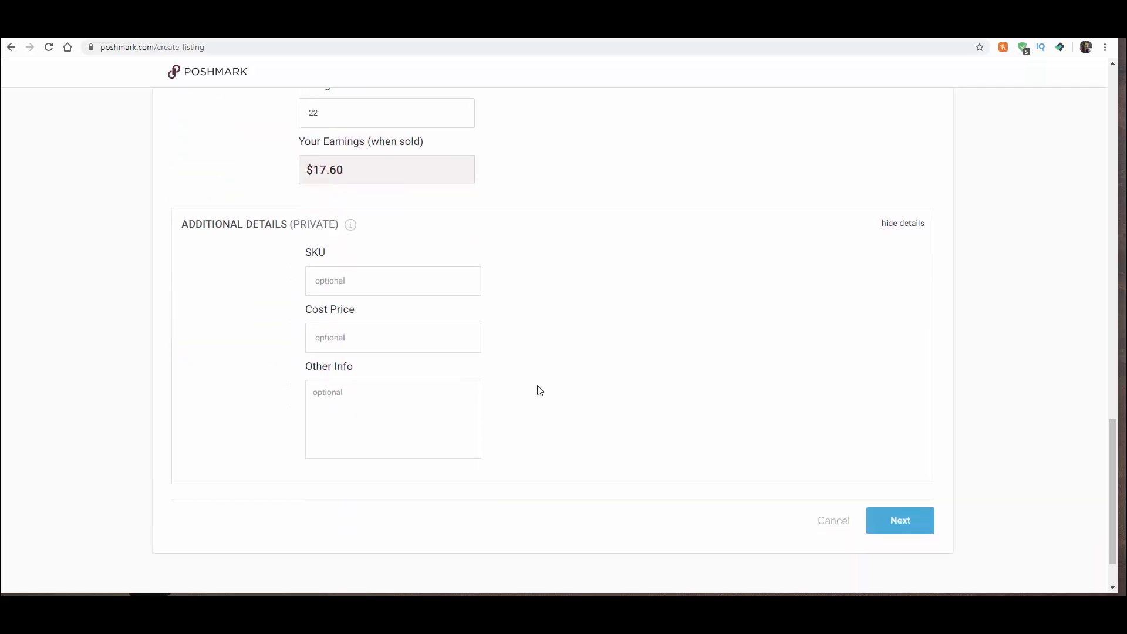
scroll(529, 390, "up", 1)
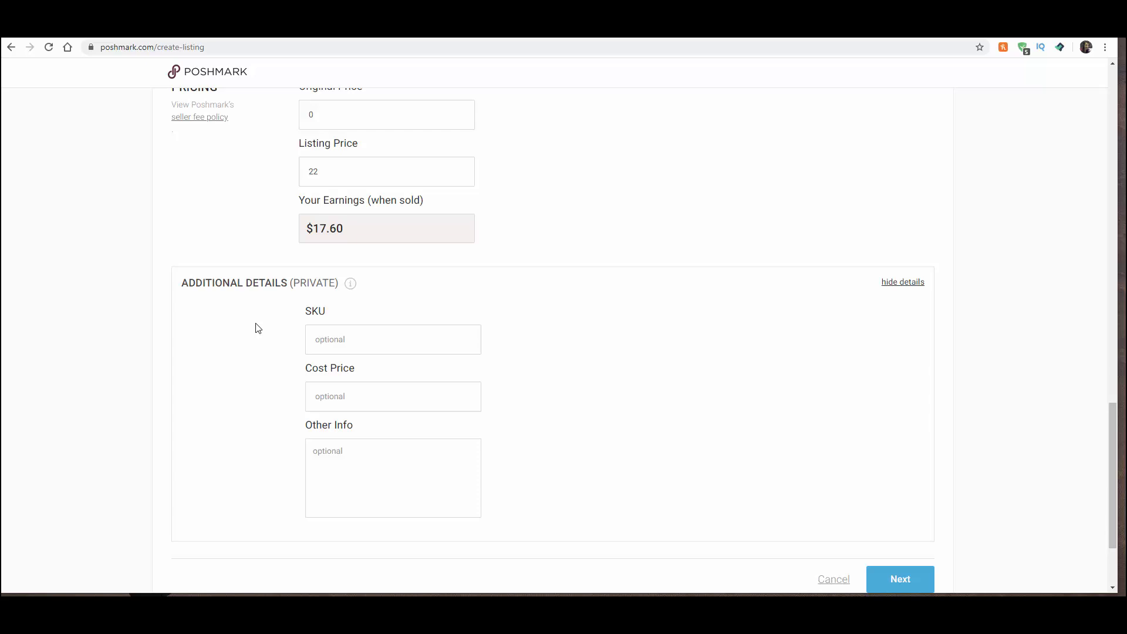
scroll(617, 367, "down", 2)
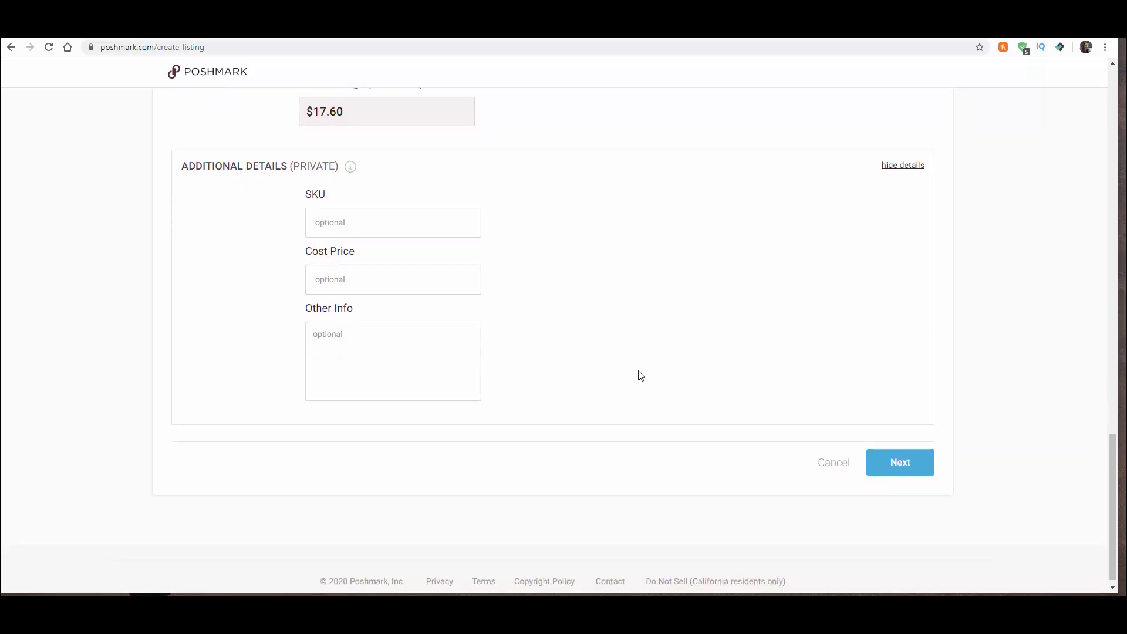
Step: Publish the necklace listing with Facebook sharing off, keeping Pinterest, Twitter and Tumblr sharing on
left_click(904, 464)
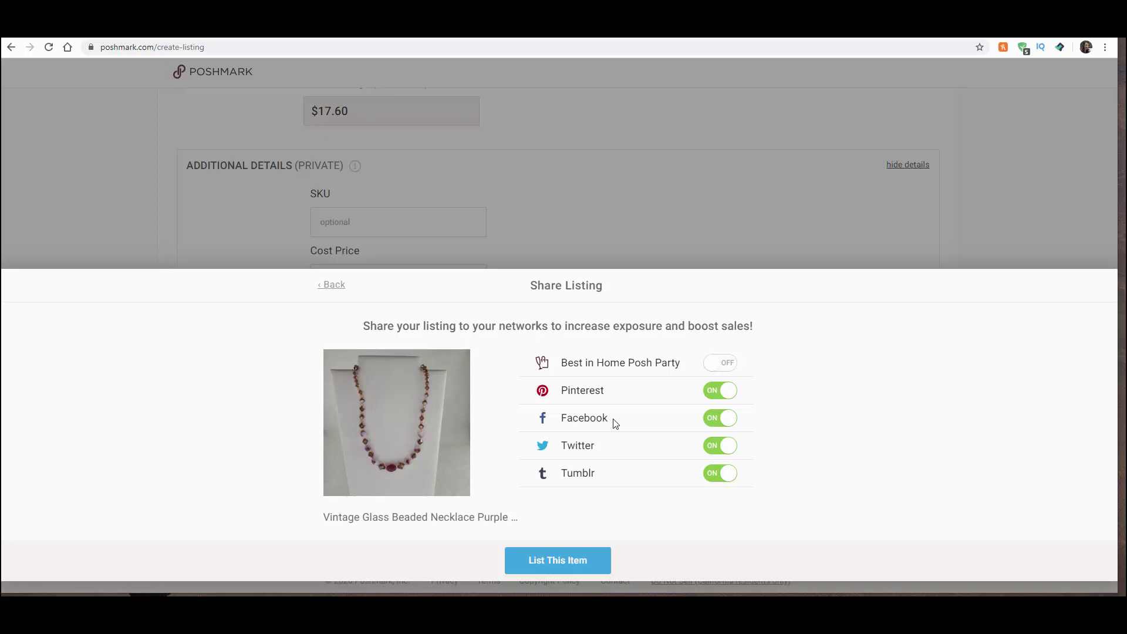
left_click(715, 425)
left_click(559, 561)
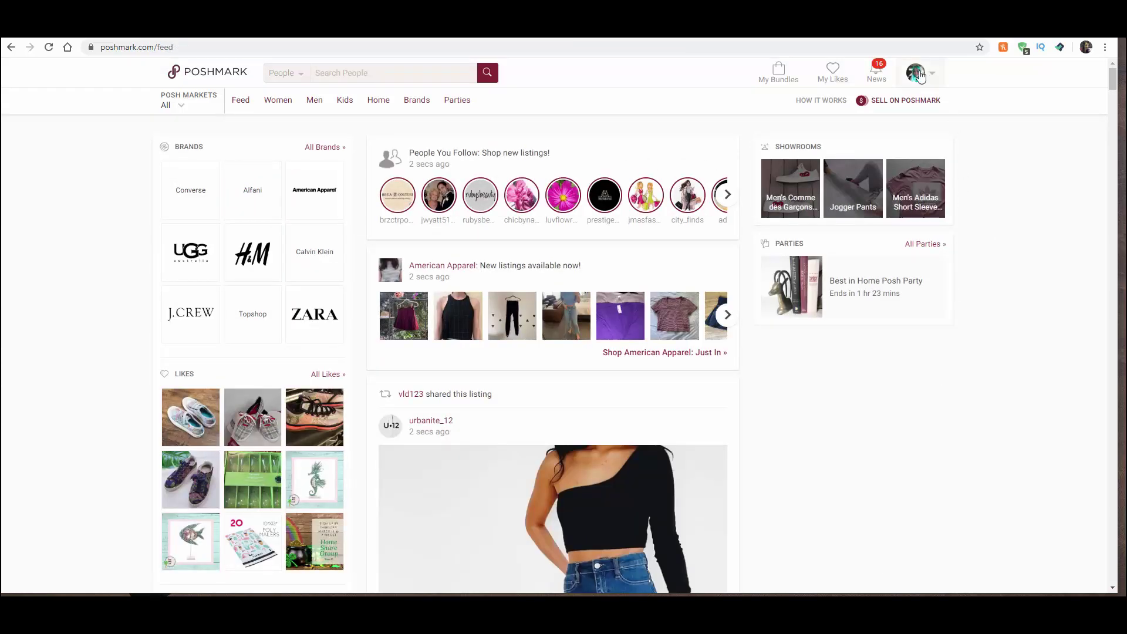
Step: Go to My Closet and check that the $22 Vintage Glass Beaded Necklace Purple Mauve listing appears first
mouse_move(918, 74)
left_click(878, 101)
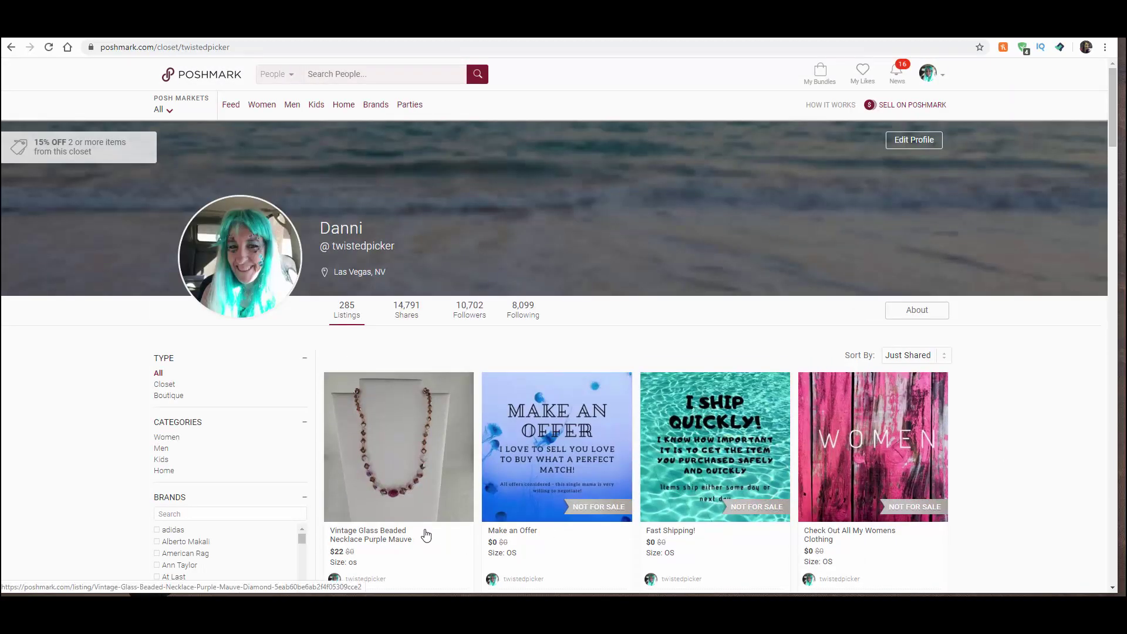
scroll(448, 551, "down", 1)
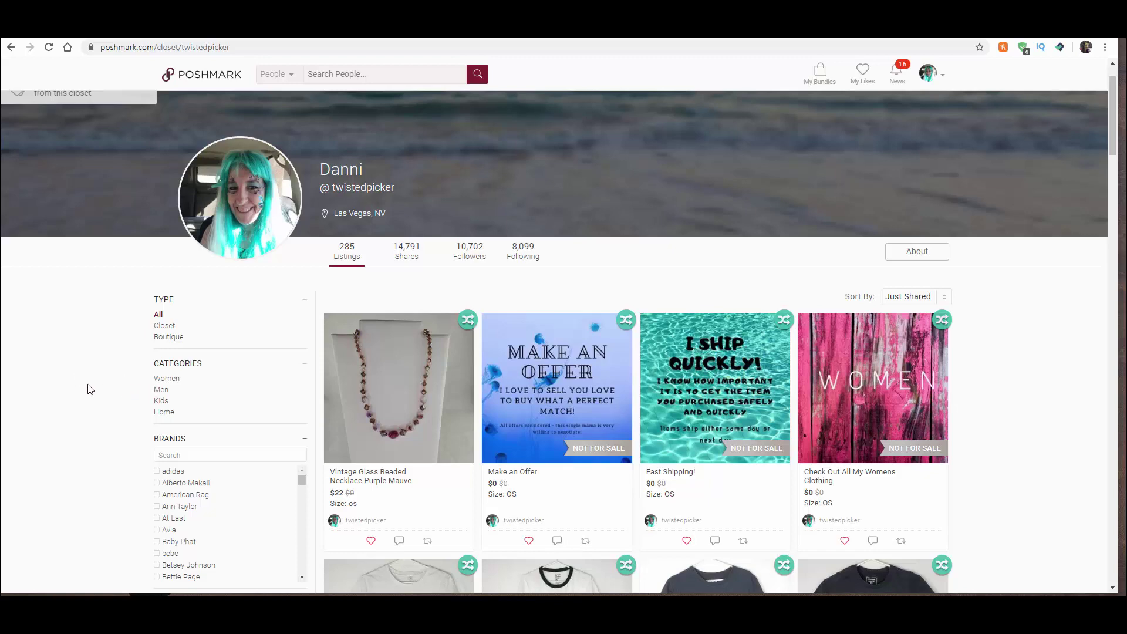
left_click(468, 320)
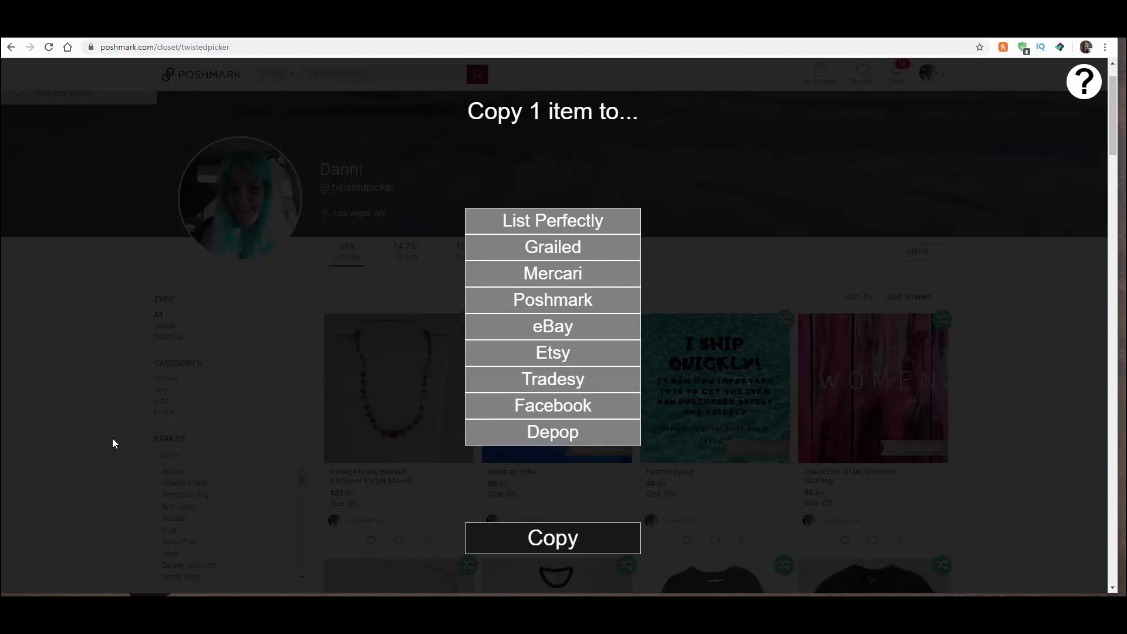
left_click(79, 423)
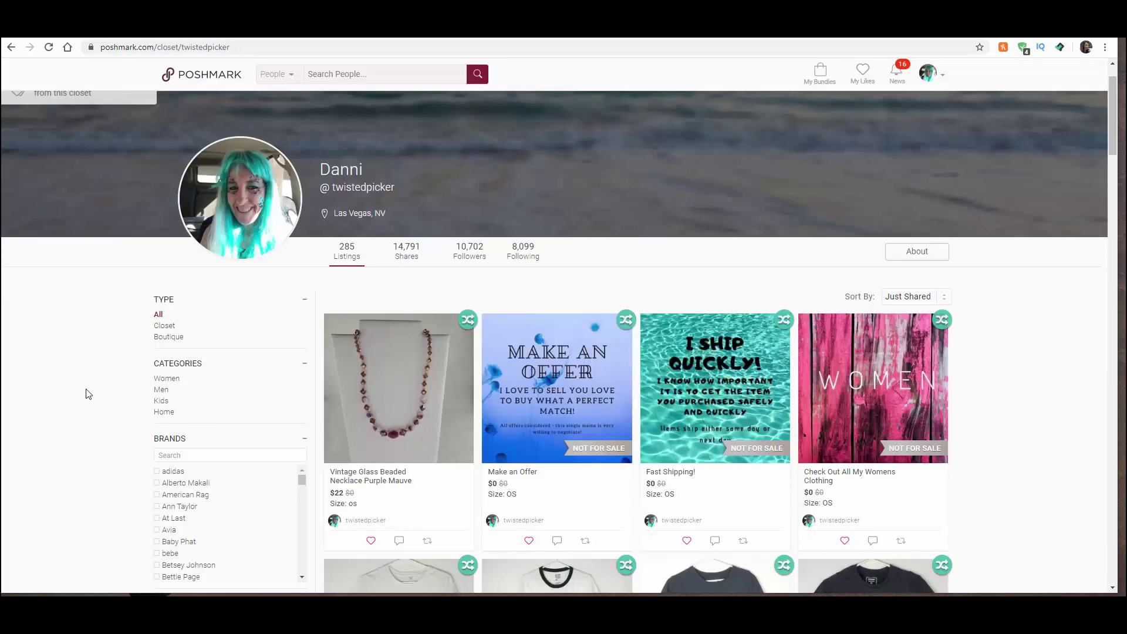